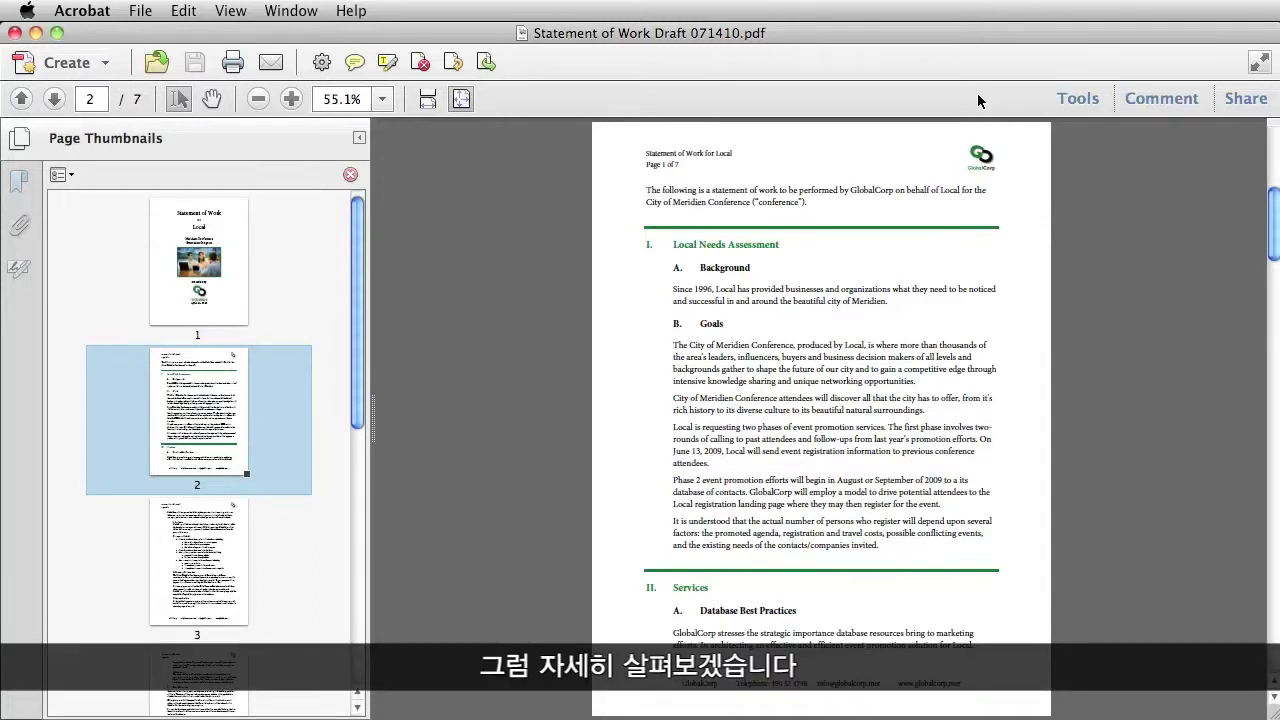
Step: In the redaction tool properties, set the redaction mark's fill to No Color and the fill opacity to 62%
{"action": "left_click", "coordinate": [1077, 98]}
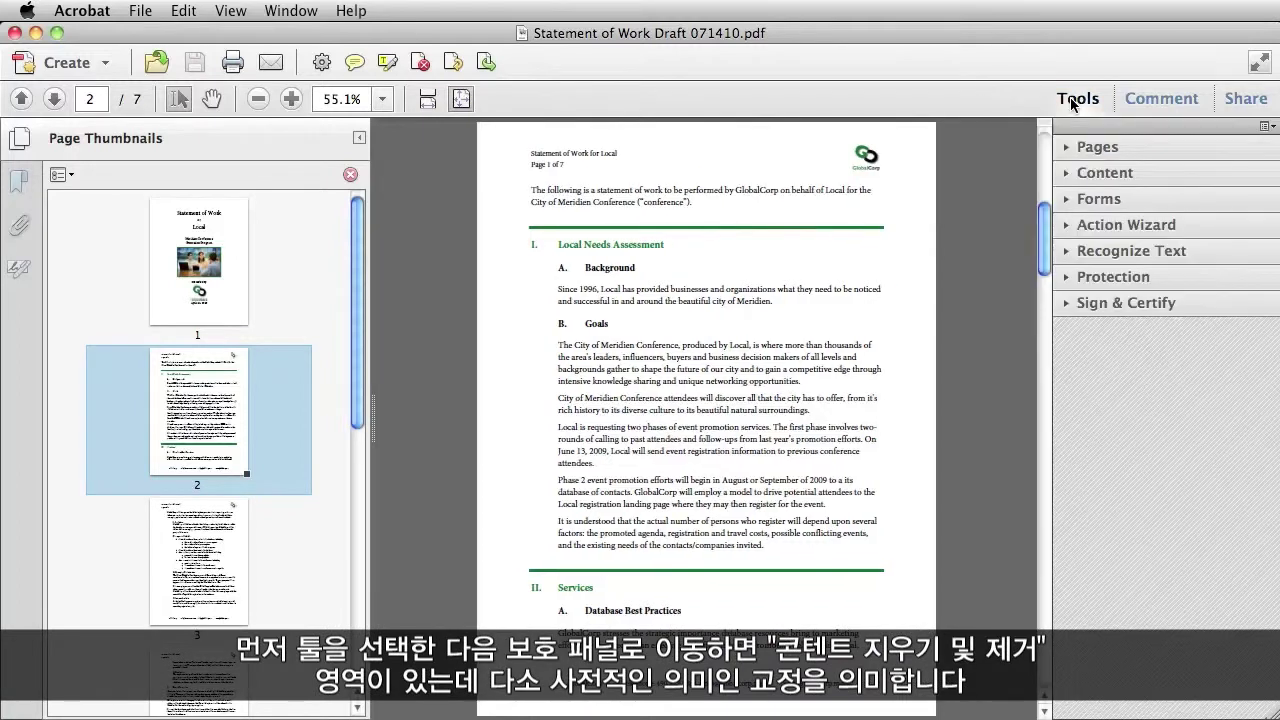
{"action": "left_click", "coordinate": [1097, 280]}
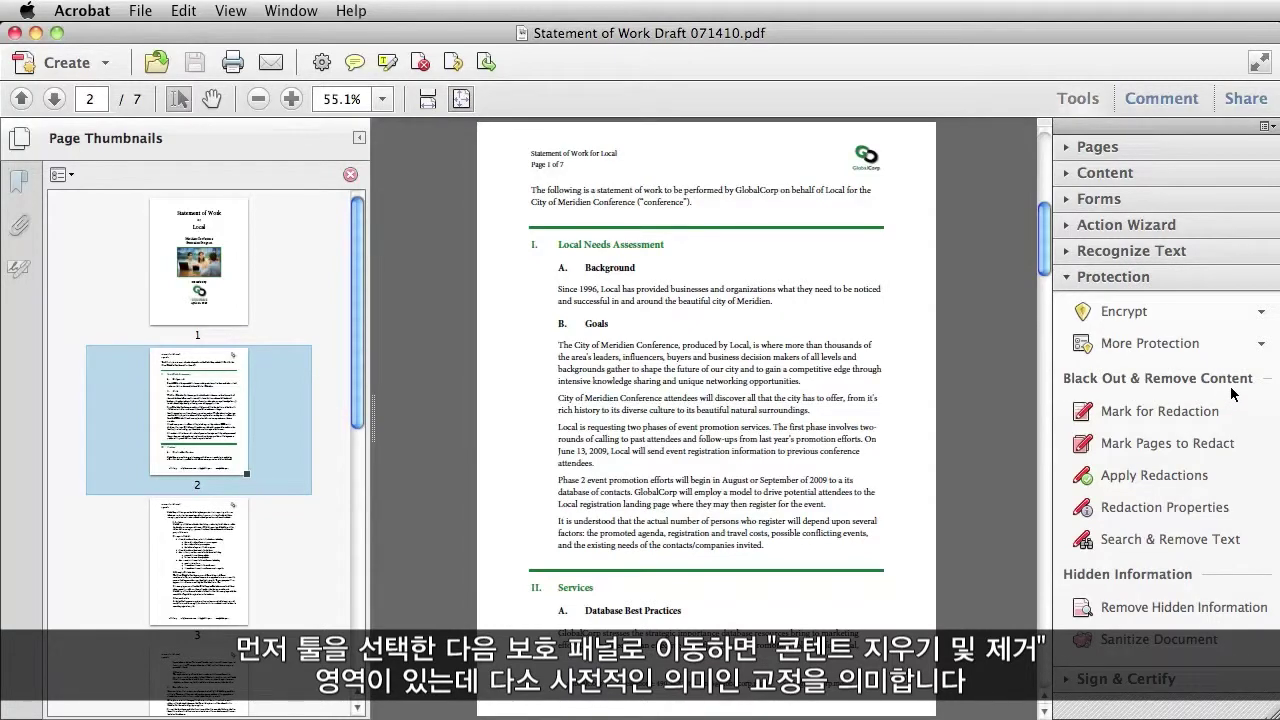
{"action": "left_click", "coordinate": [1178, 392]}
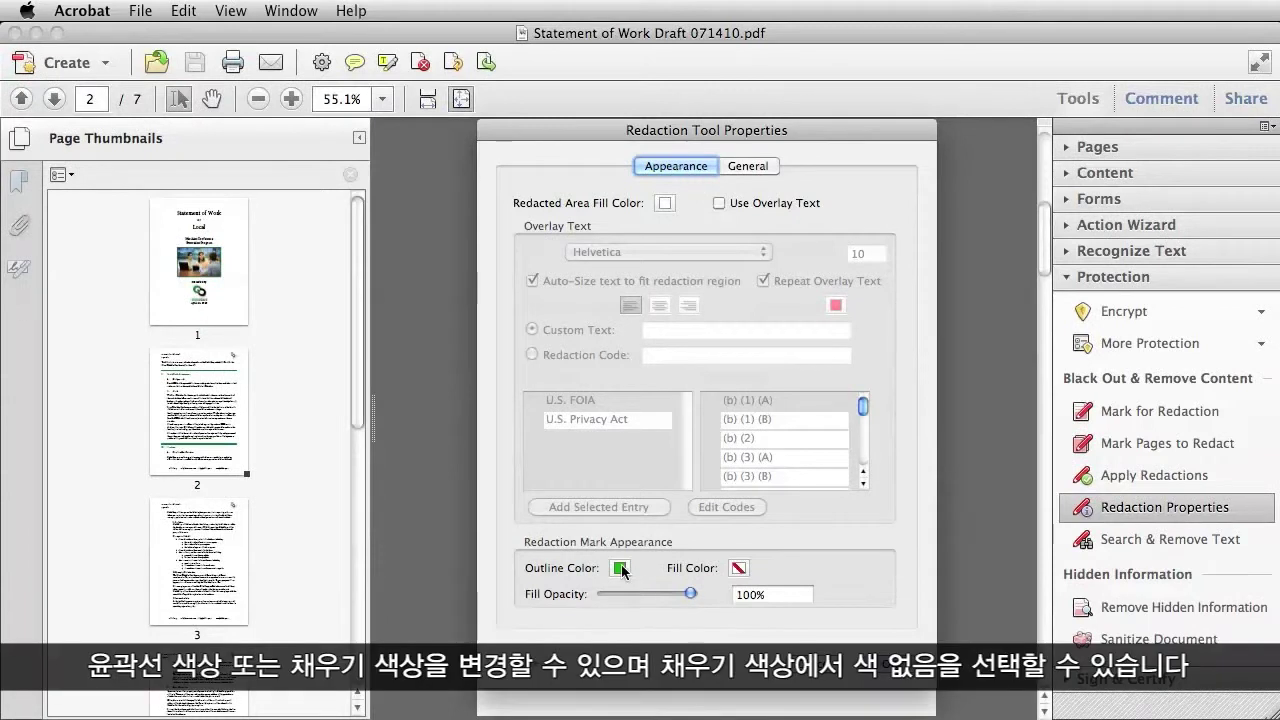
{"action": "left_click", "coordinate": [620, 568]}
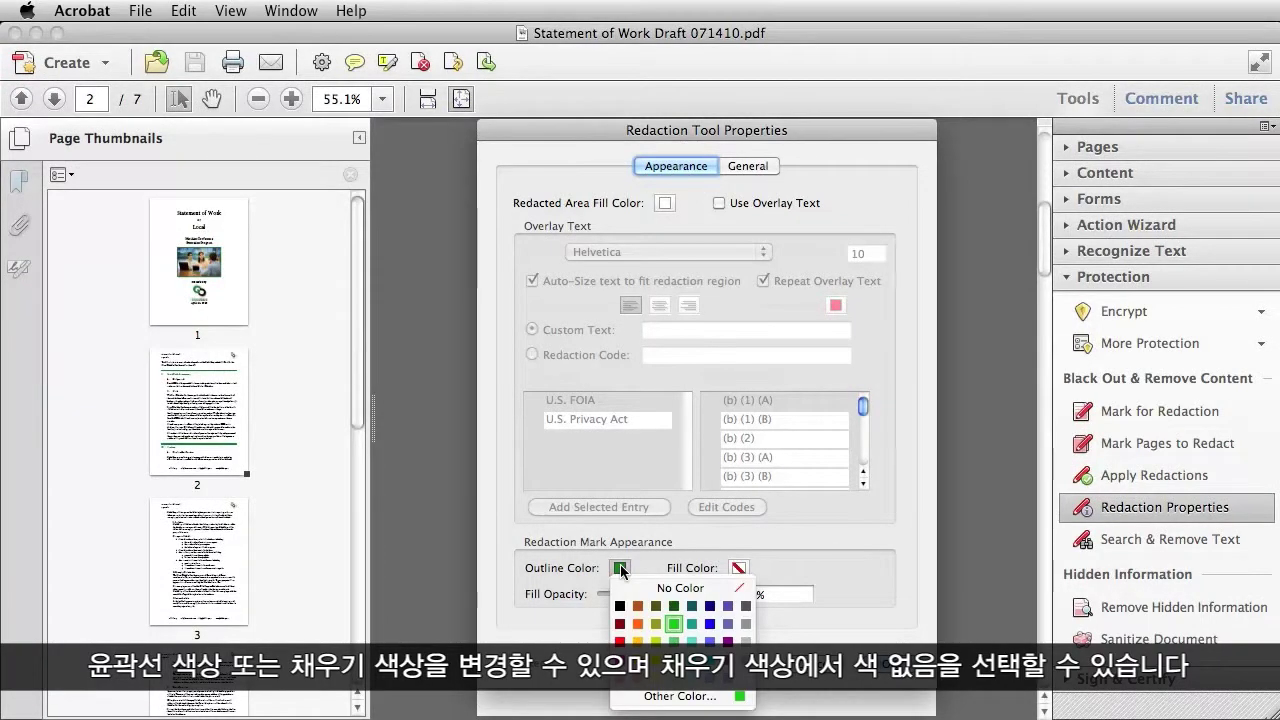
{"action": "left_click", "coordinate": [742, 572]}
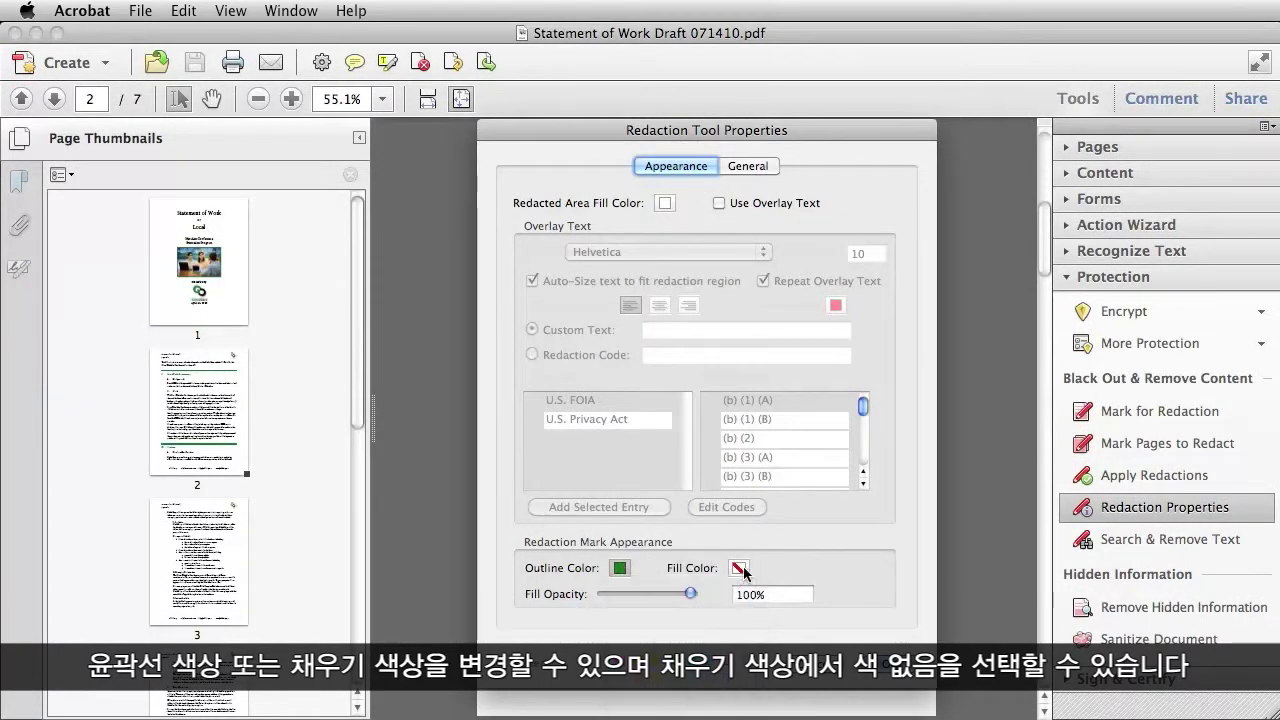
{"action": "left_click", "coordinate": [741, 570]}
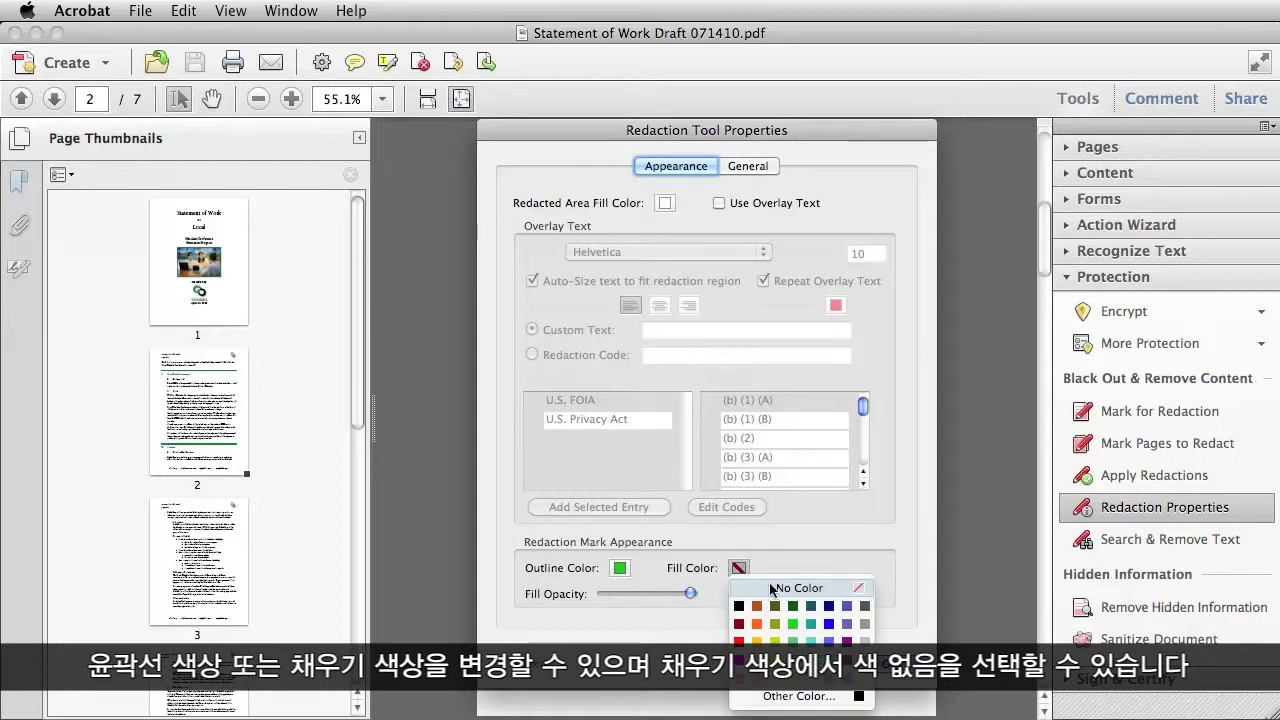
{"action": "left_click", "coordinate": [769, 586]}
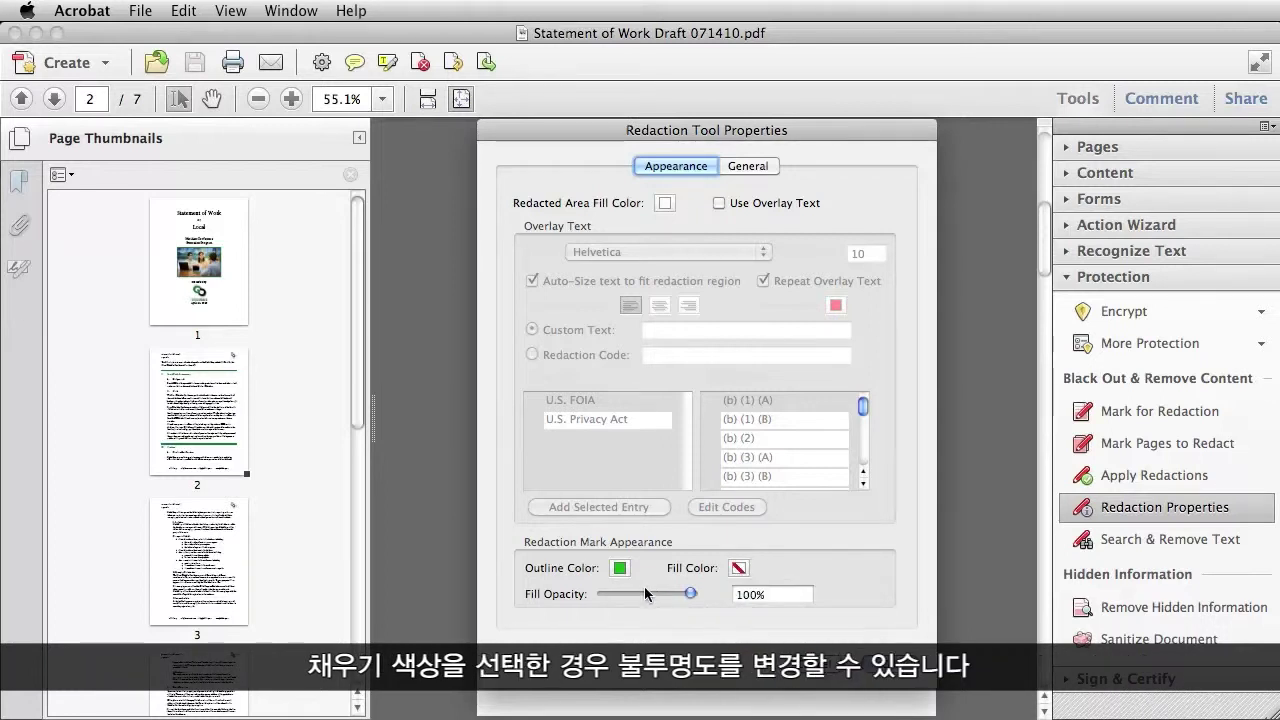
{"action": "left_click_drag", "start_coordinate": [690, 593], "coordinate": [658, 594]}
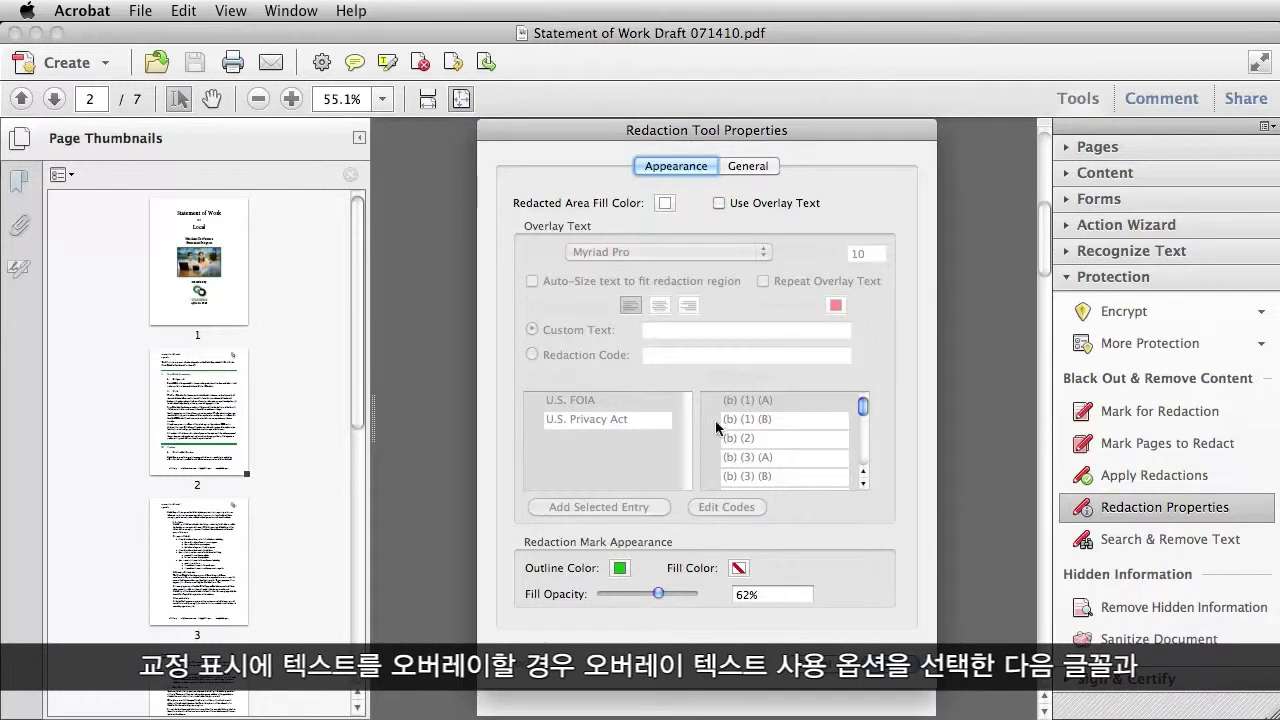
Step: Enable overlay text for redacted areas and enter "Confidential" as the custom text
{"action": "left_click", "coordinate": [719, 204]}
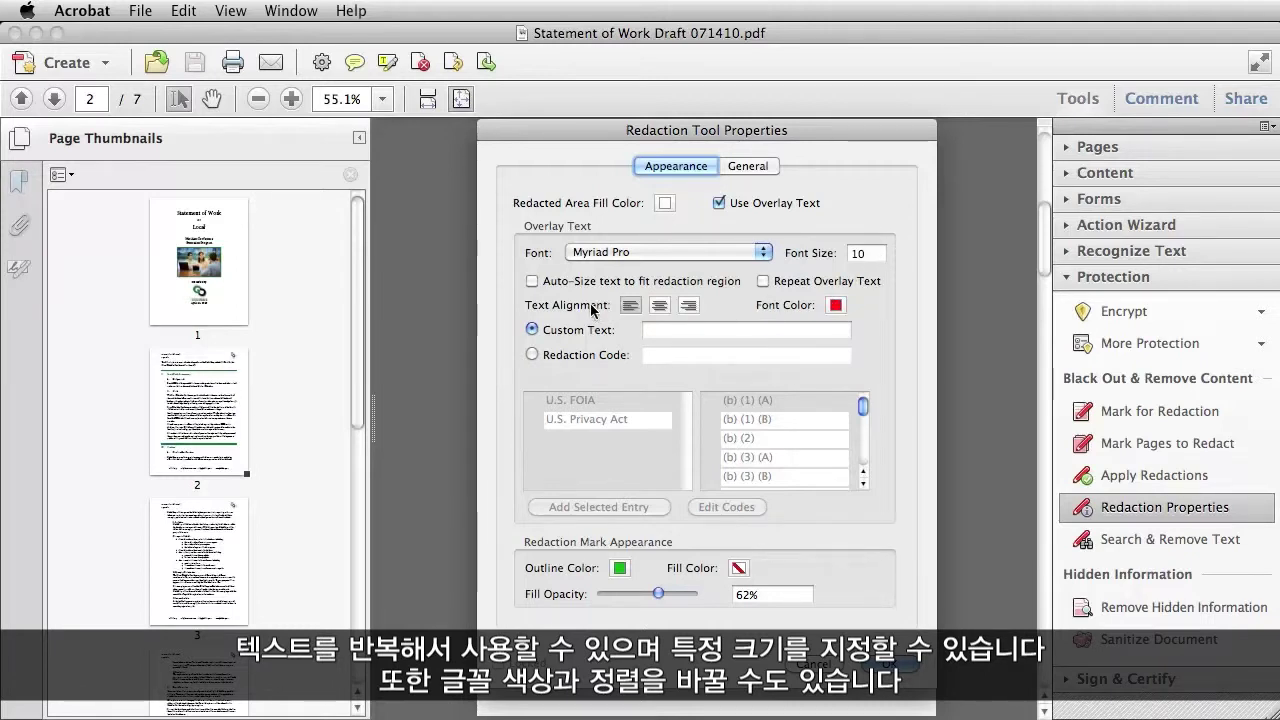
{"action": "left_click", "coordinate": [677, 331]}
{"action": "type", "text": "Confidential"}
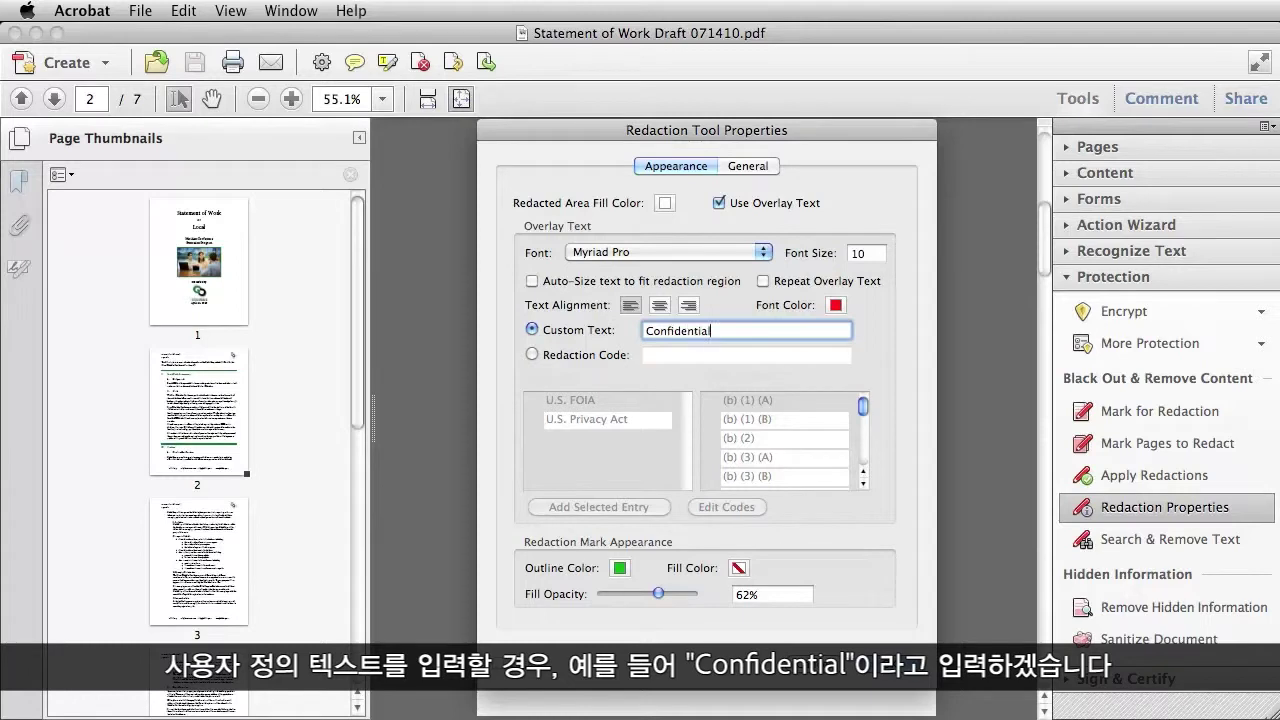
{"action": "key", "text": "Tab"}
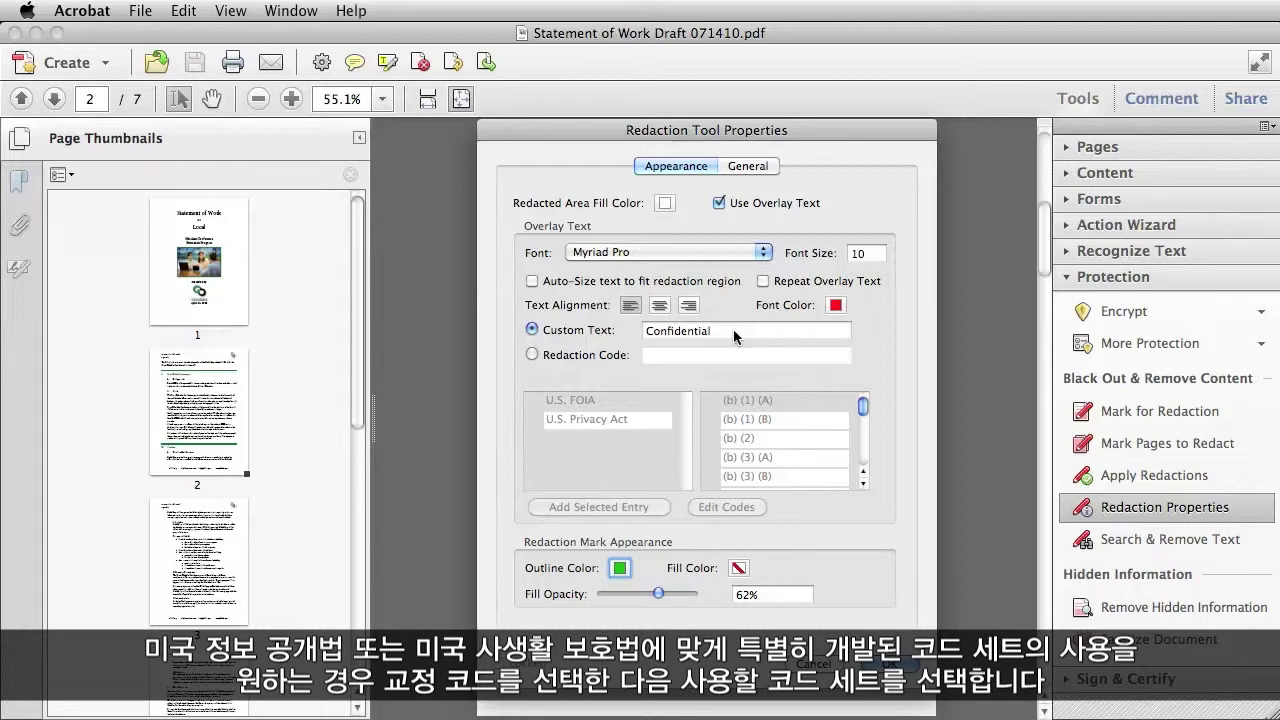
Step: Switch the overlay to redaction codes, select the U.S. Privacy Act code set and view the code editor without changing it
{"action": "left_click", "coordinate": [531, 355]}
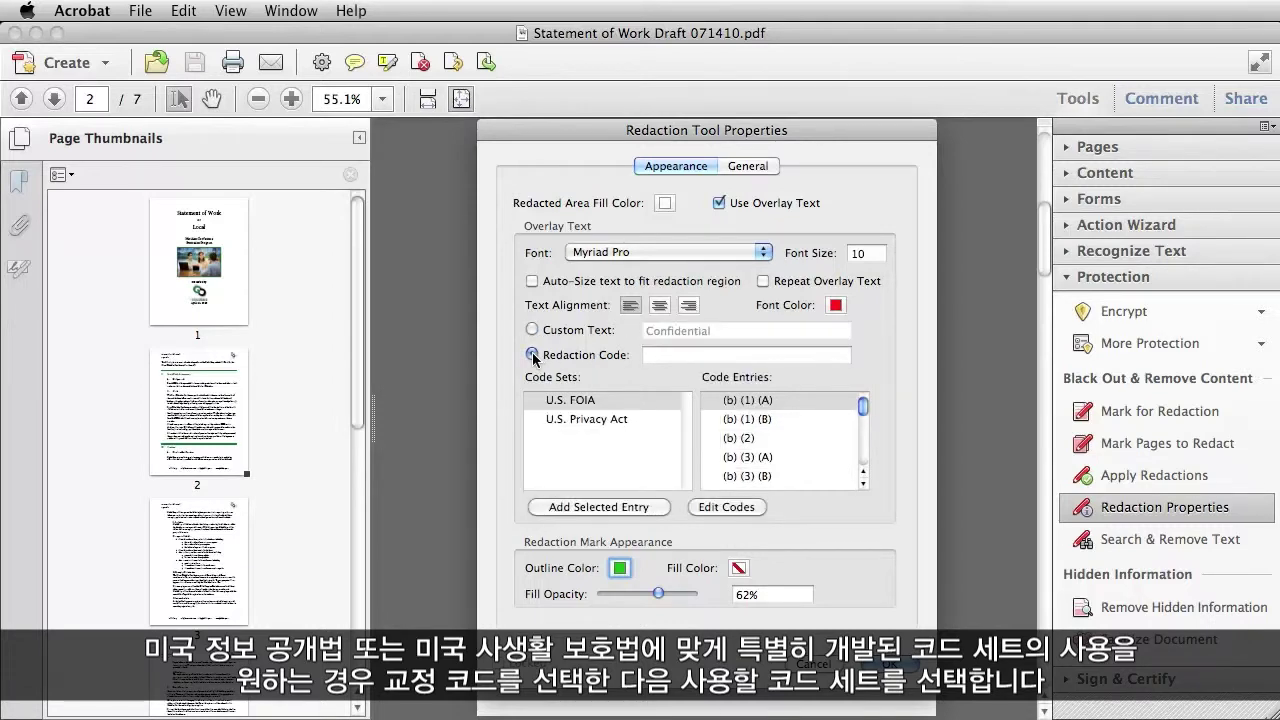
{"action": "left_click", "coordinate": [586, 421]}
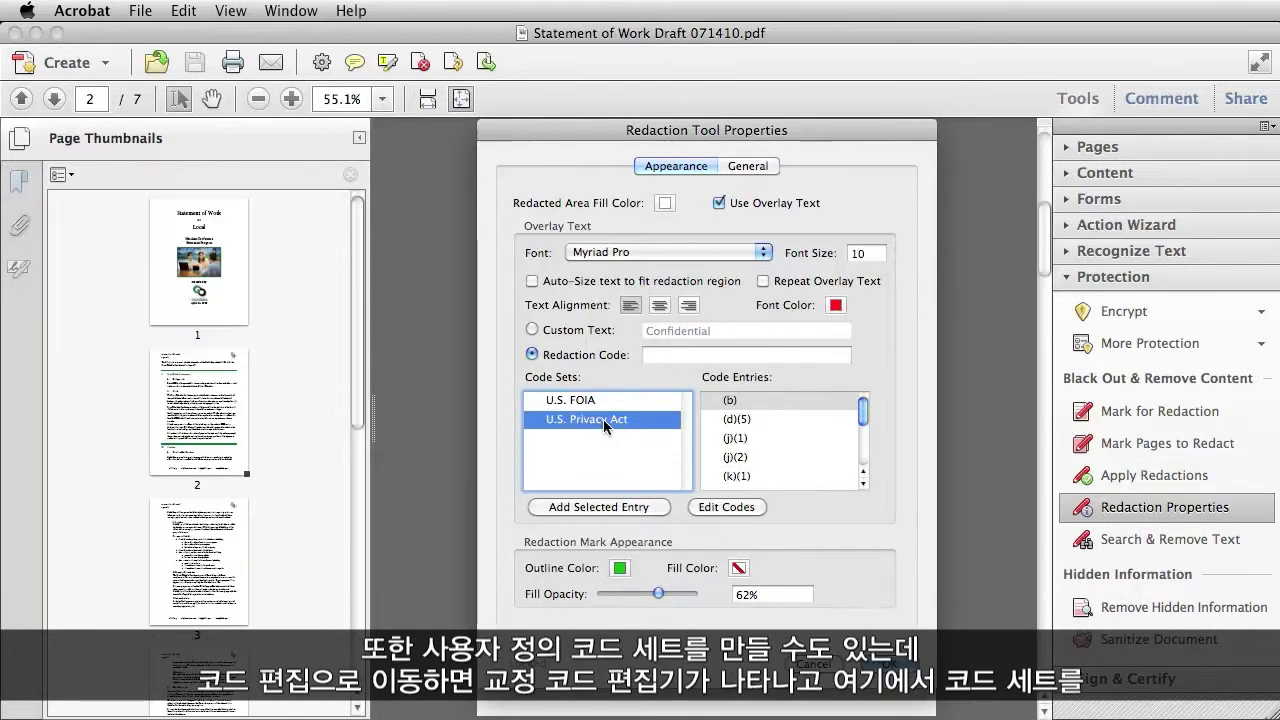
{"action": "left_click", "coordinate": [722, 507]}
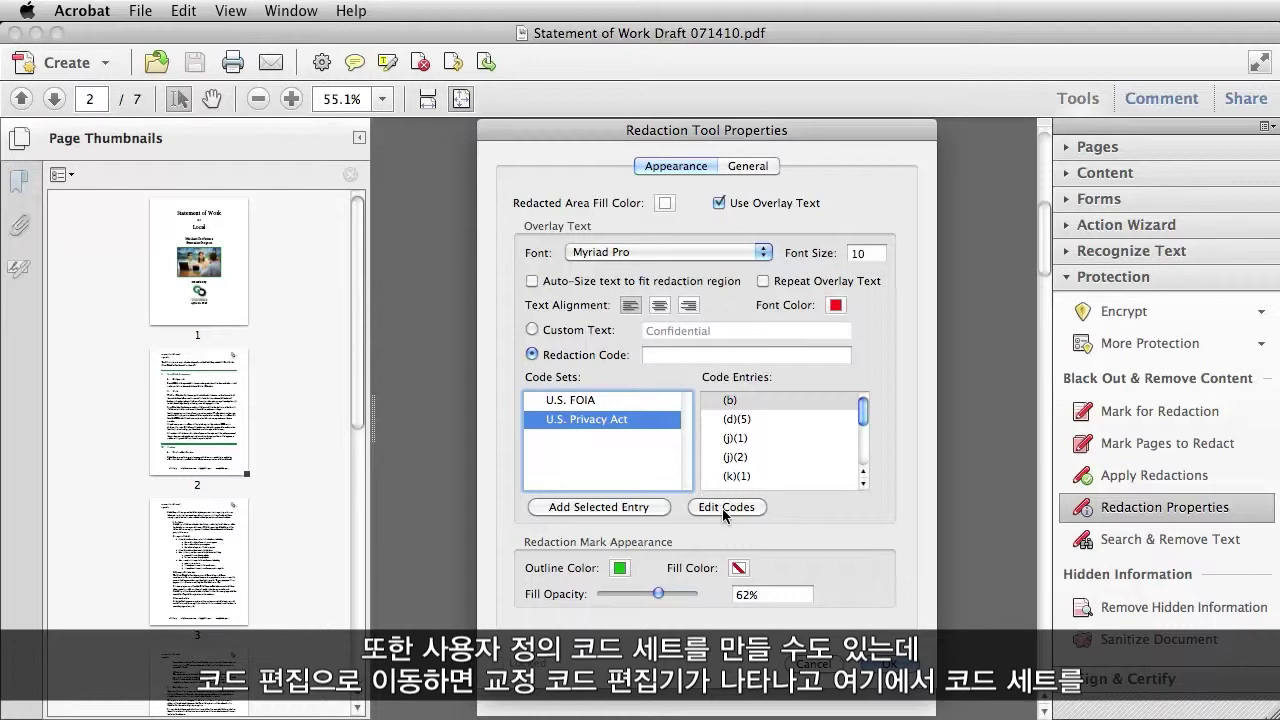
{"action": "left_click_drag", "start_coordinate": [949, 371], "coordinate": [925, 253]}
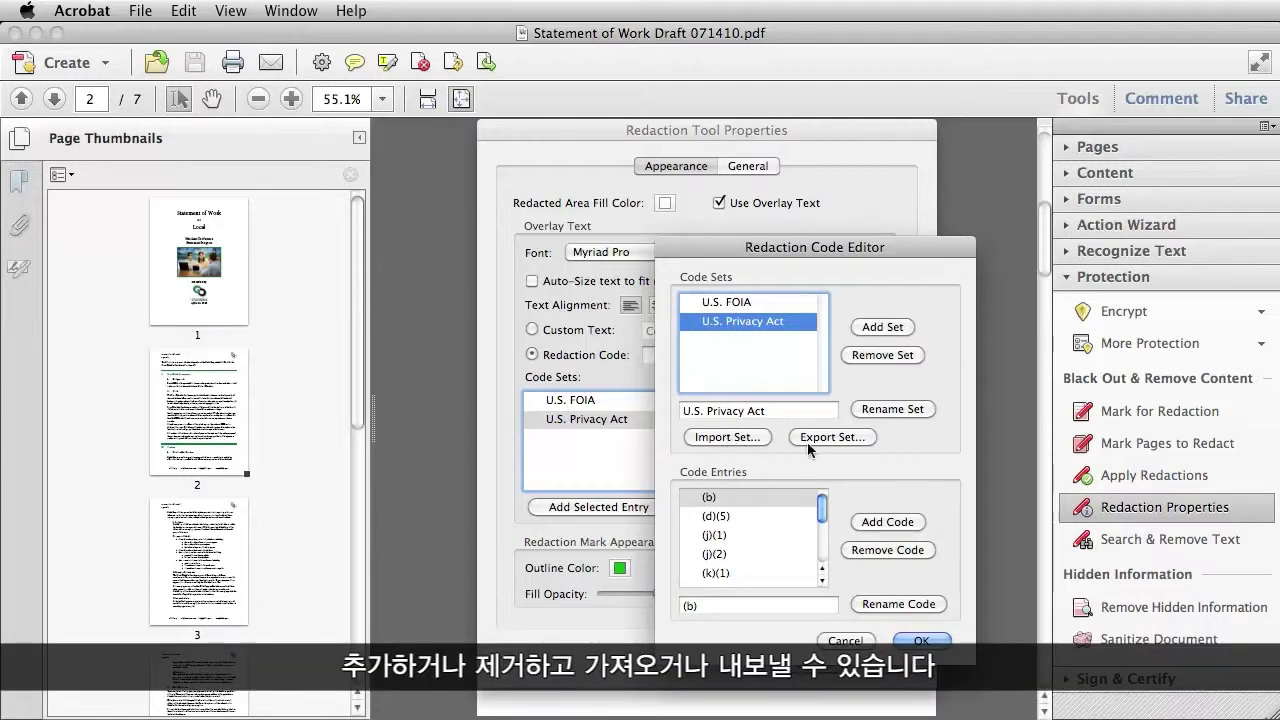
{"action": "left_click", "coordinate": [845, 643]}
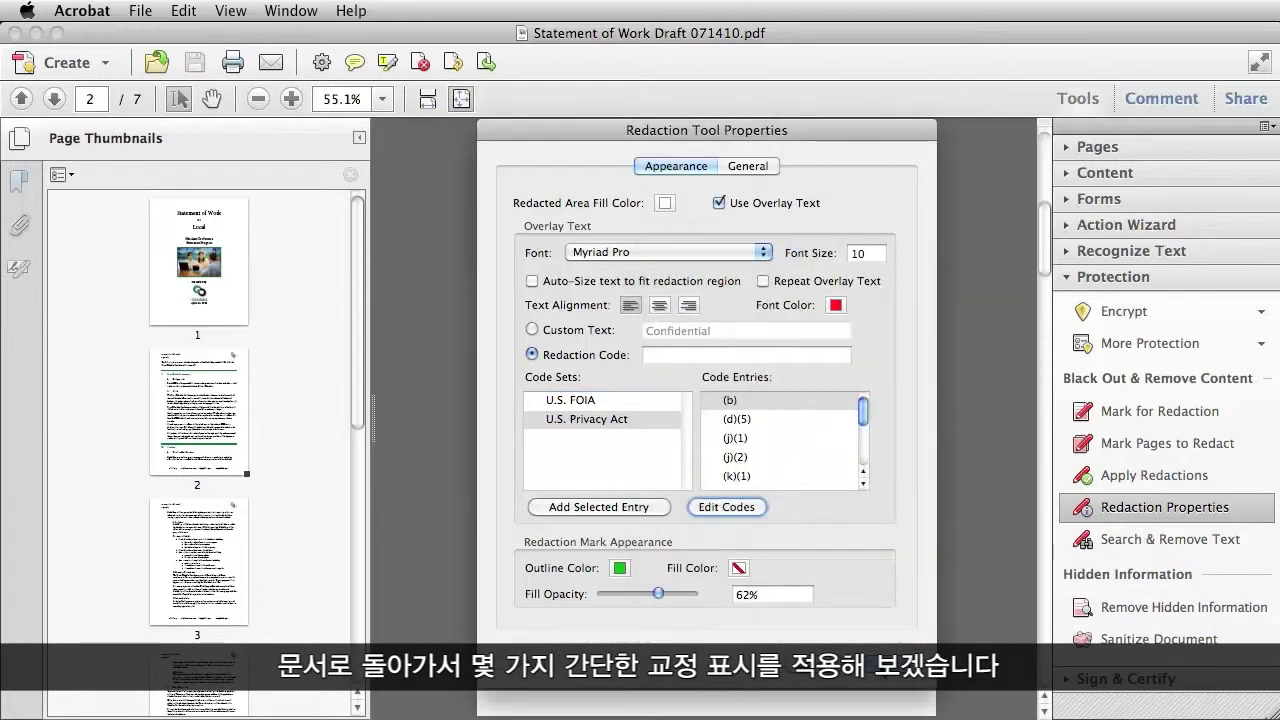
Step: Turn off overlay text for redacted areas and accept the redaction tool properties
{"action": "left_click", "coordinate": [719, 204]}
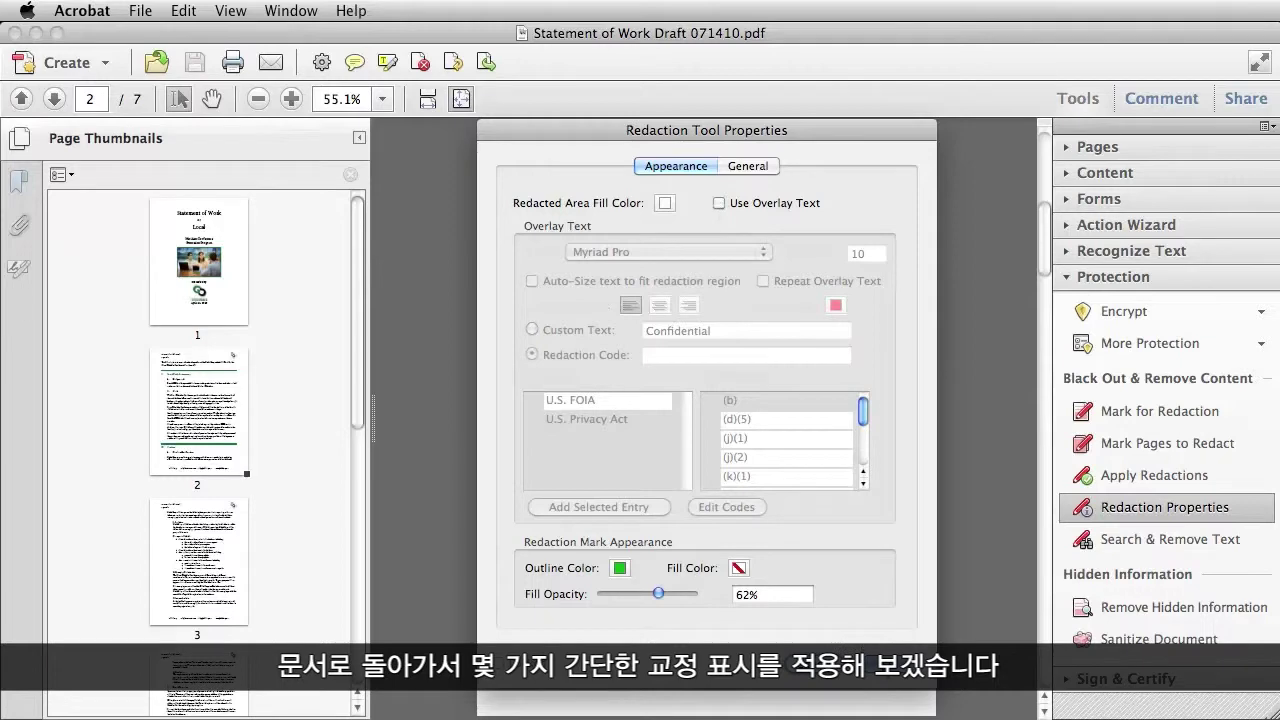
{"action": "left_click", "coordinate": [866, 656]}
Step: Mark the four occurrences of "Meridien" in the intro, Background and Goals paragraphs of page 2 for redaction
{"action": "left_click", "coordinate": [1119, 413]}
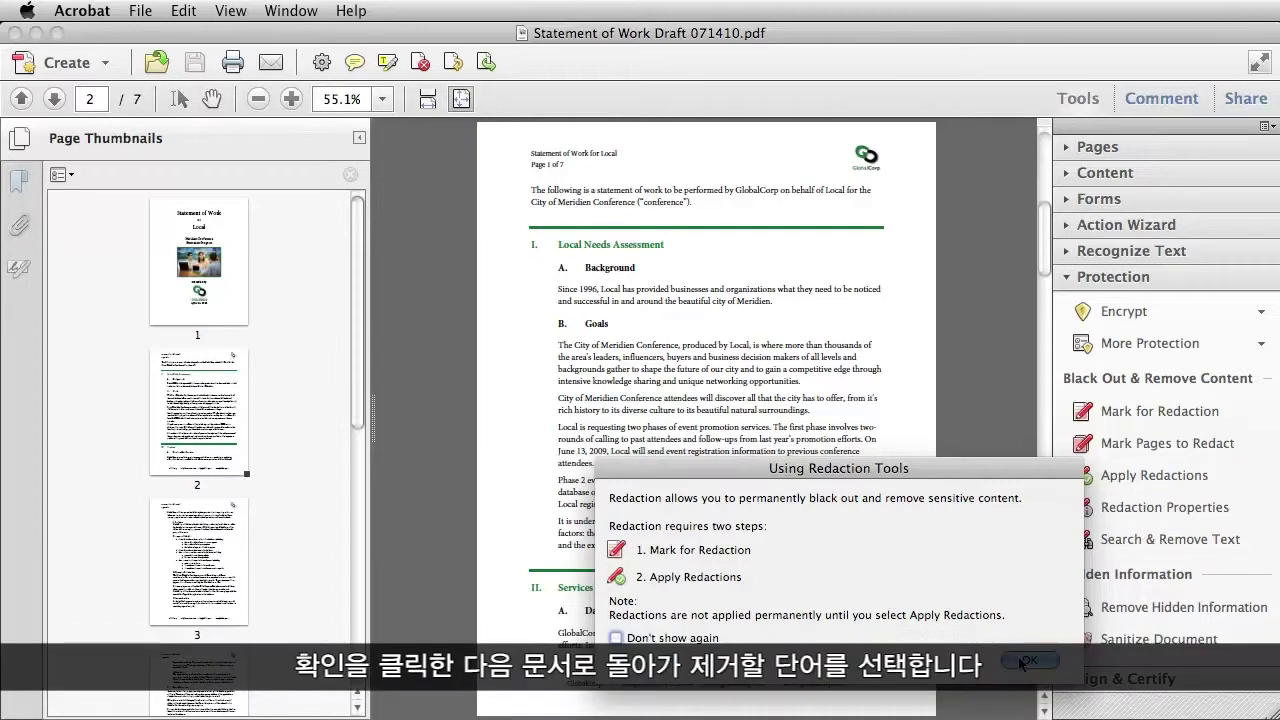
{"action": "left_click", "coordinate": [1024, 659]}
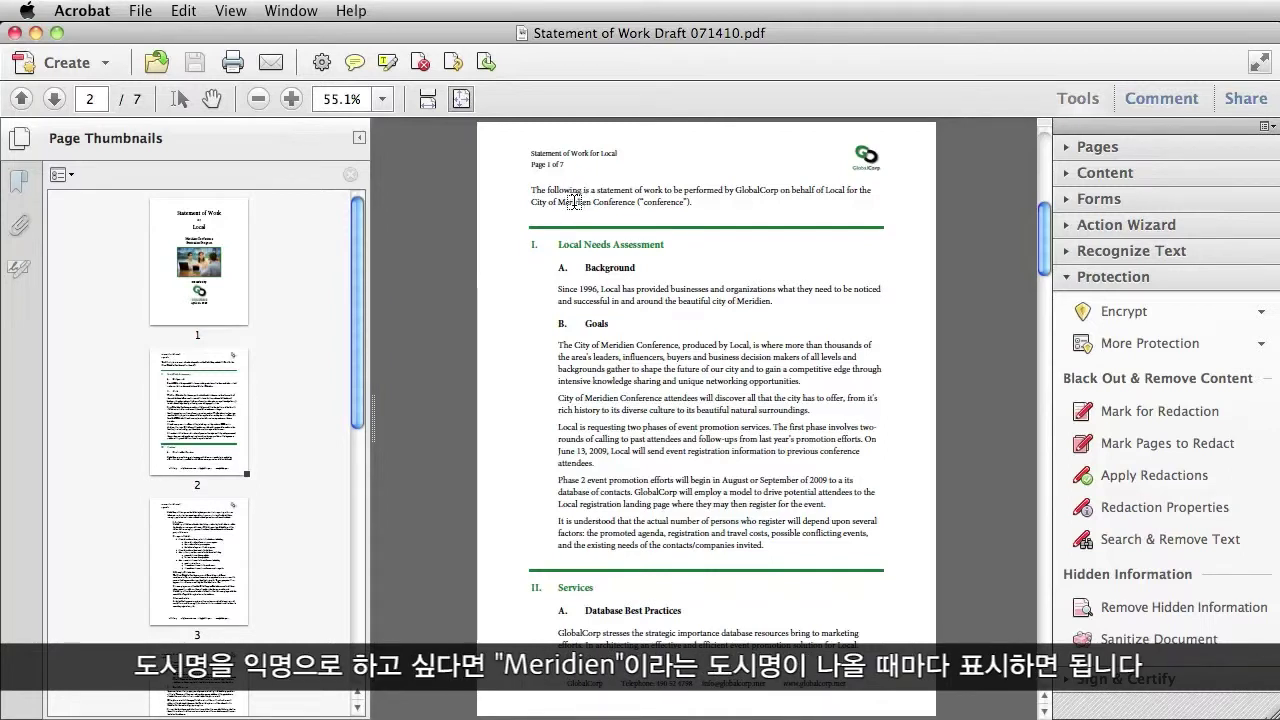
{"action": "double_click", "coordinate": [569, 202]}
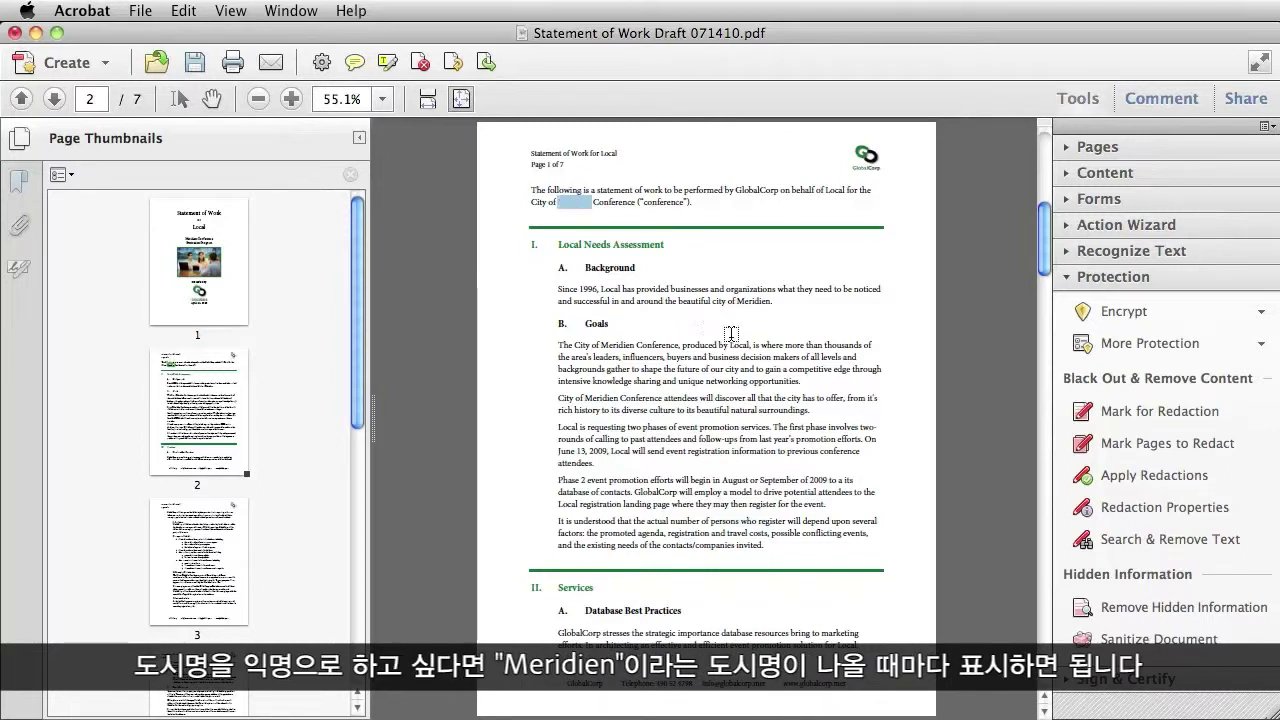
{"action": "double_click", "coordinate": [752, 301]}
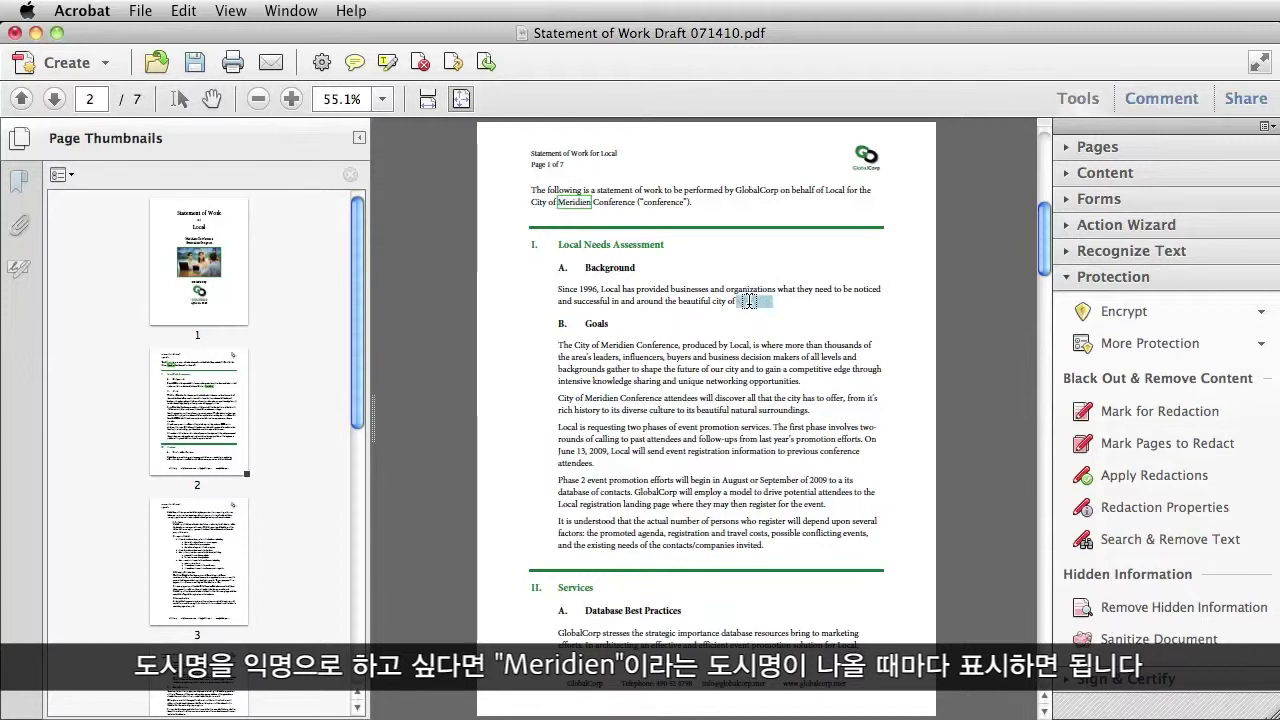
{"action": "double_click", "coordinate": [617, 345]}
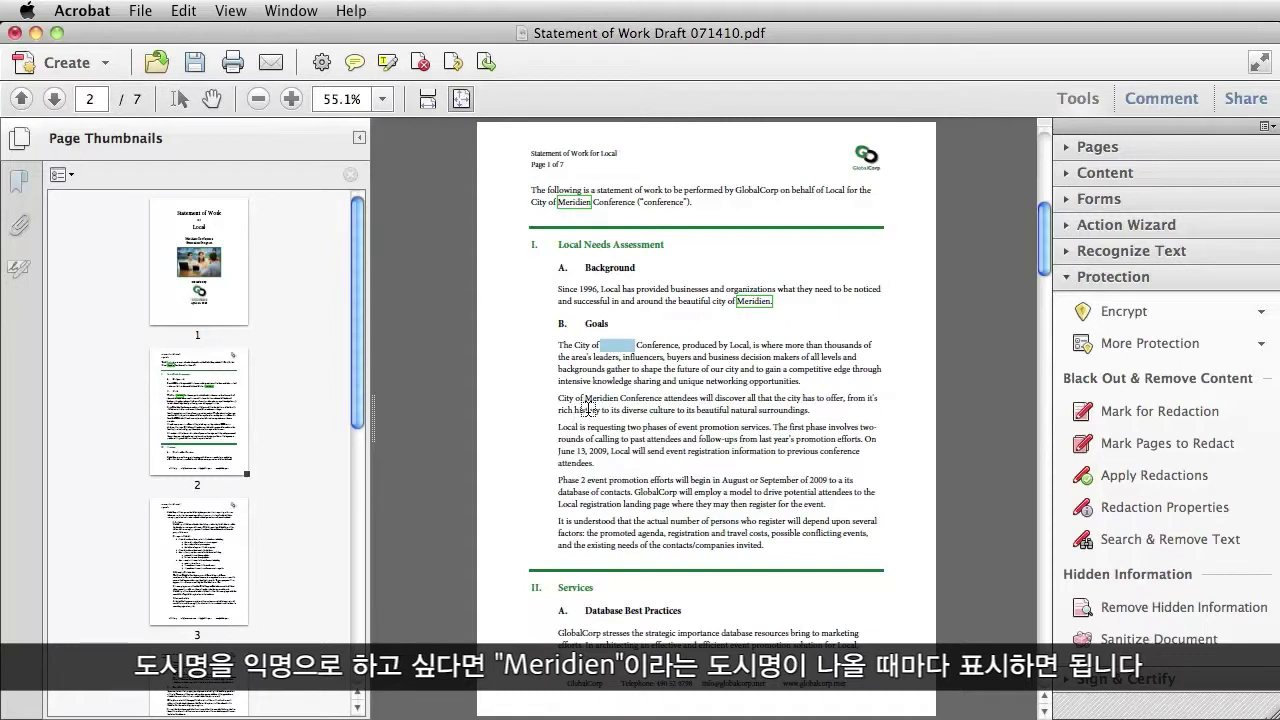
{"action": "double_click", "coordinate": [602, 398]}
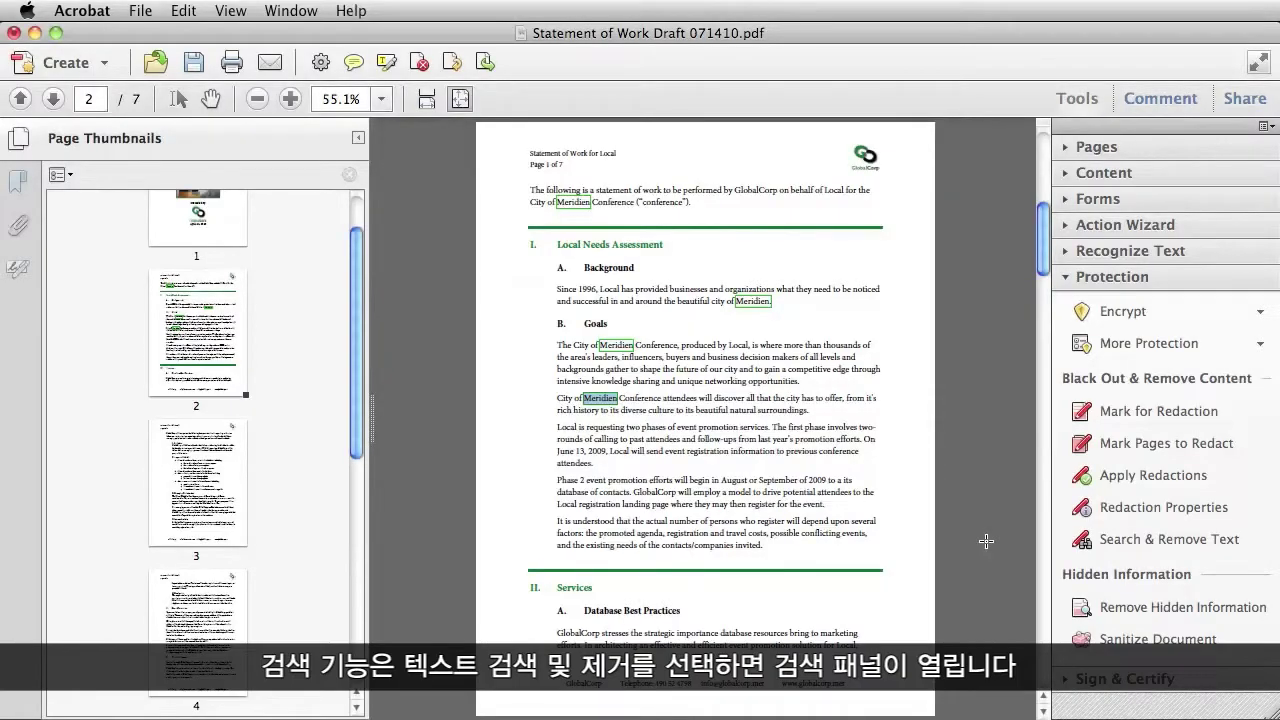
Step: Search the current document for the Dates pattern and view the page 7 and page 2 matches in context
{"action": "left_click", "coordinate": [1128, 541]}
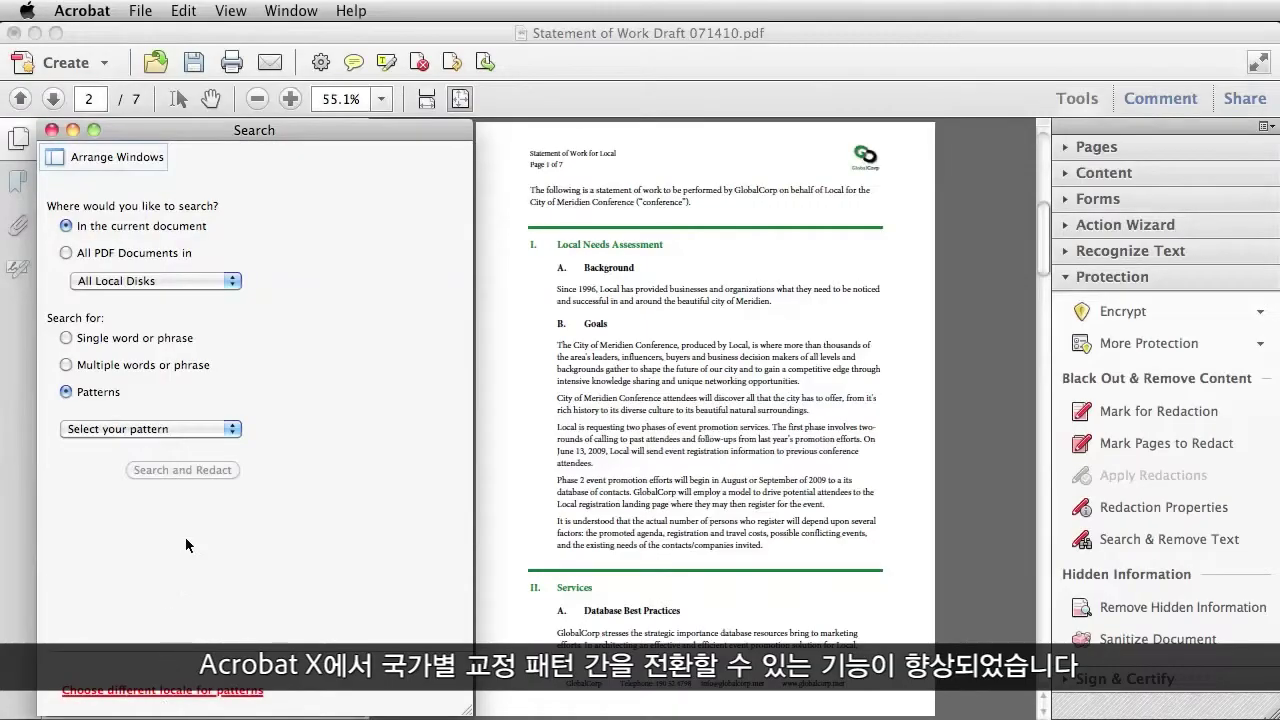
{"action": "left_click", "coordinate": [217, 428]}
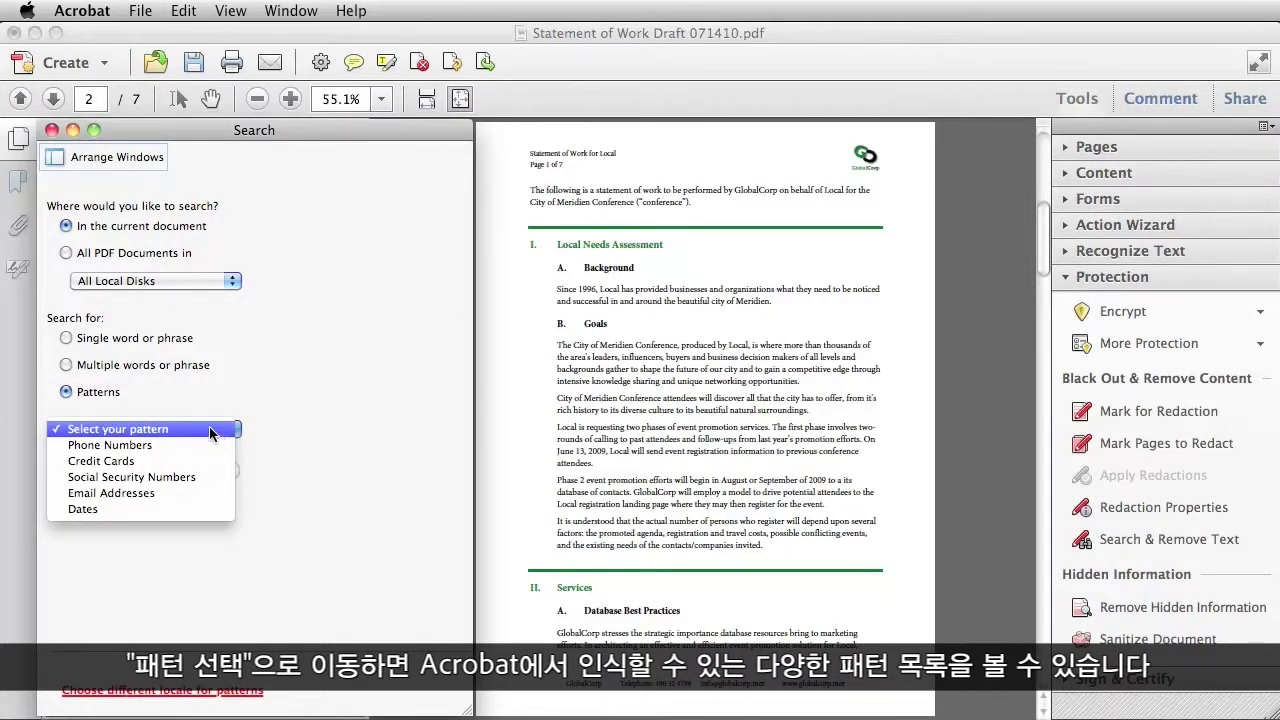
{"action": "left_click", "coordinate": [128, 508]}
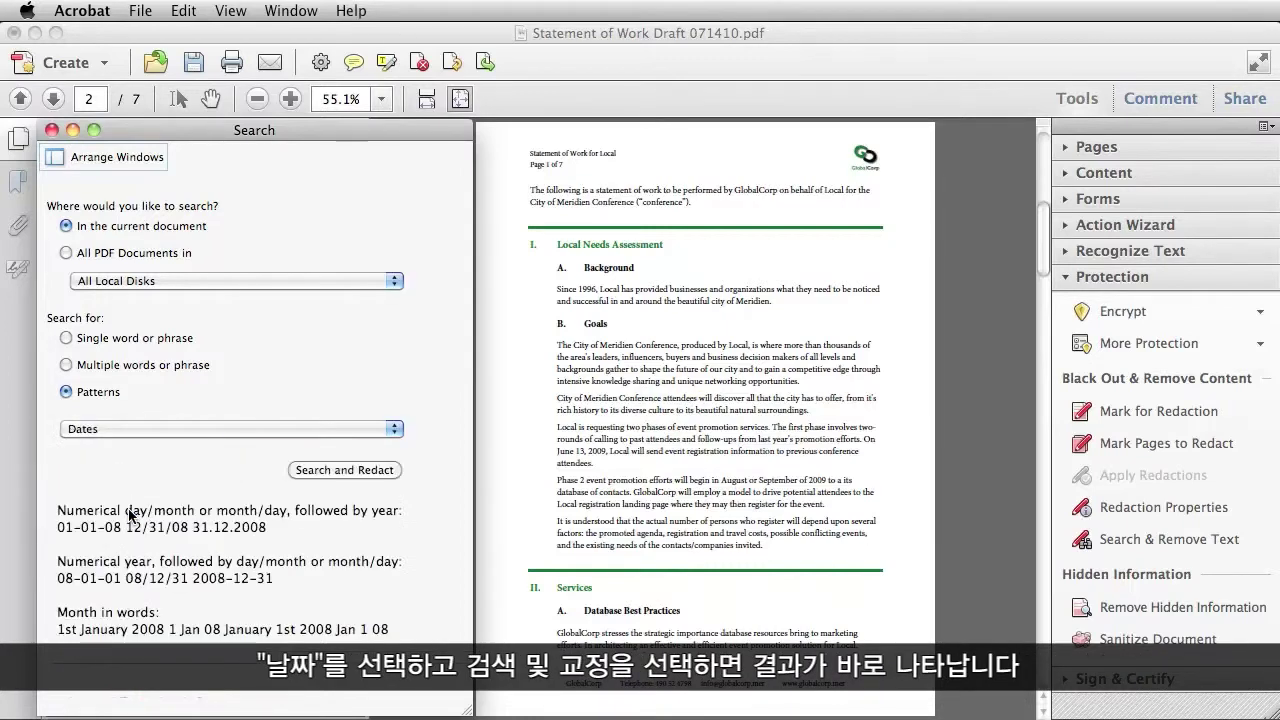
{"action": "left_click", "coordinate": [301, 469]}
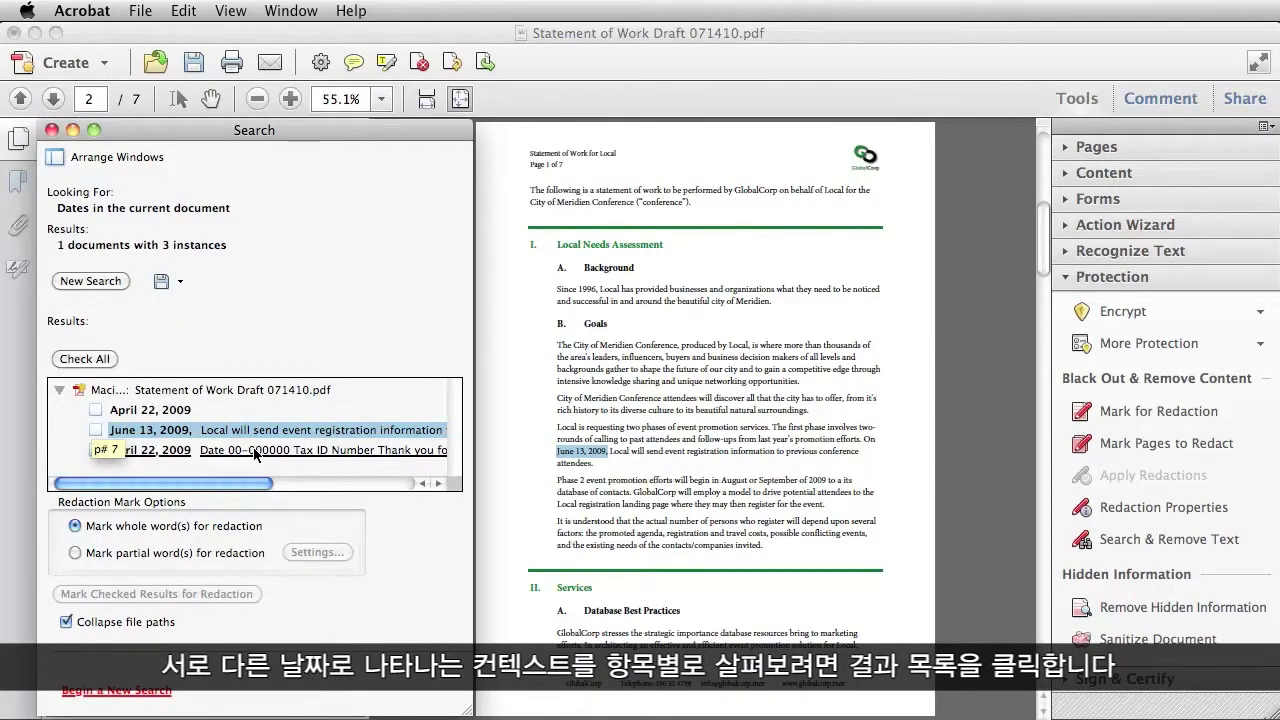
{"action": "left_click", "coordinate": [253, 450]}
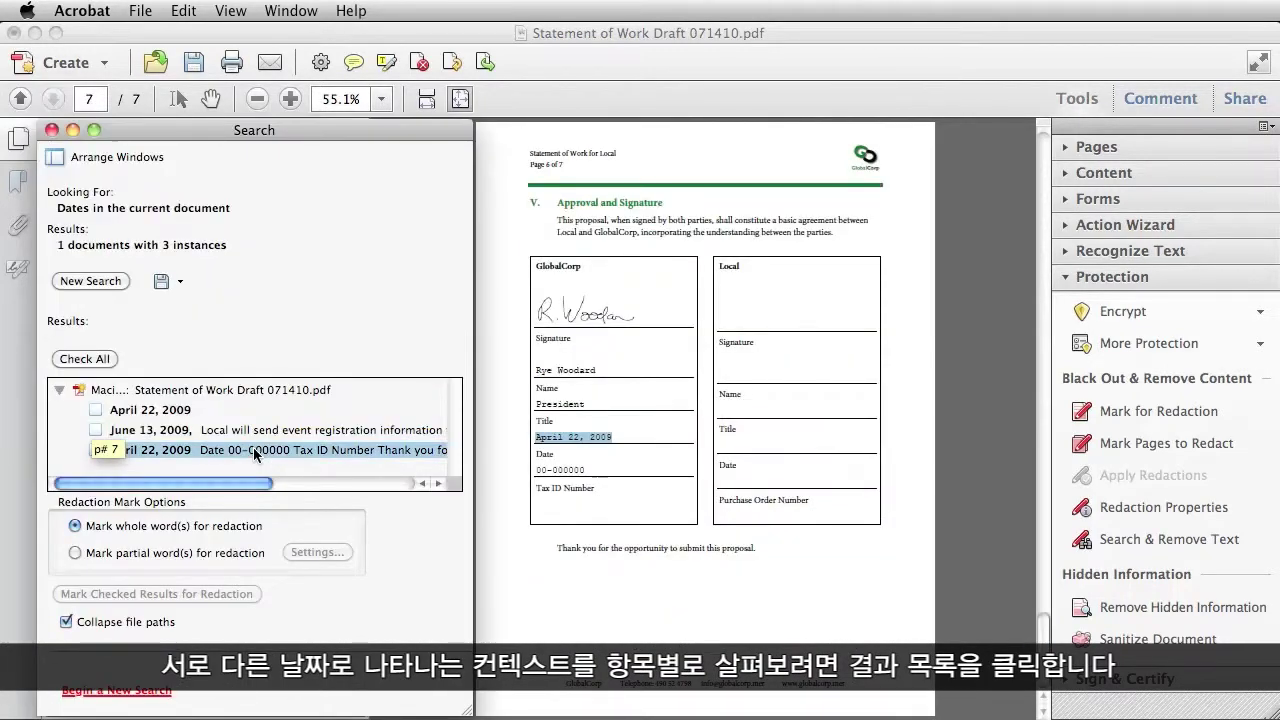
{"action": "left_click", "coordinate": [237, 432]}
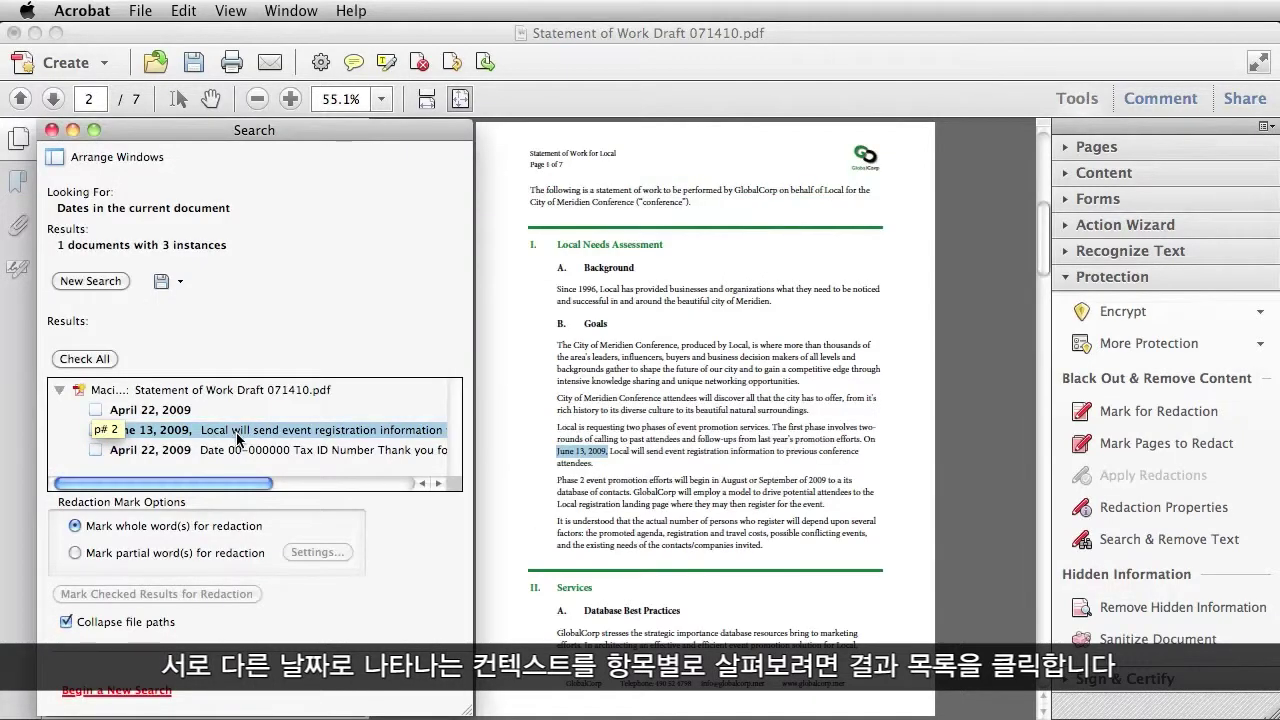
Step: Choose partial-word redaction marking and examine its settings for marking characters from the beginning or end
{"action": "left_click", "coordinate": [75, 553]}
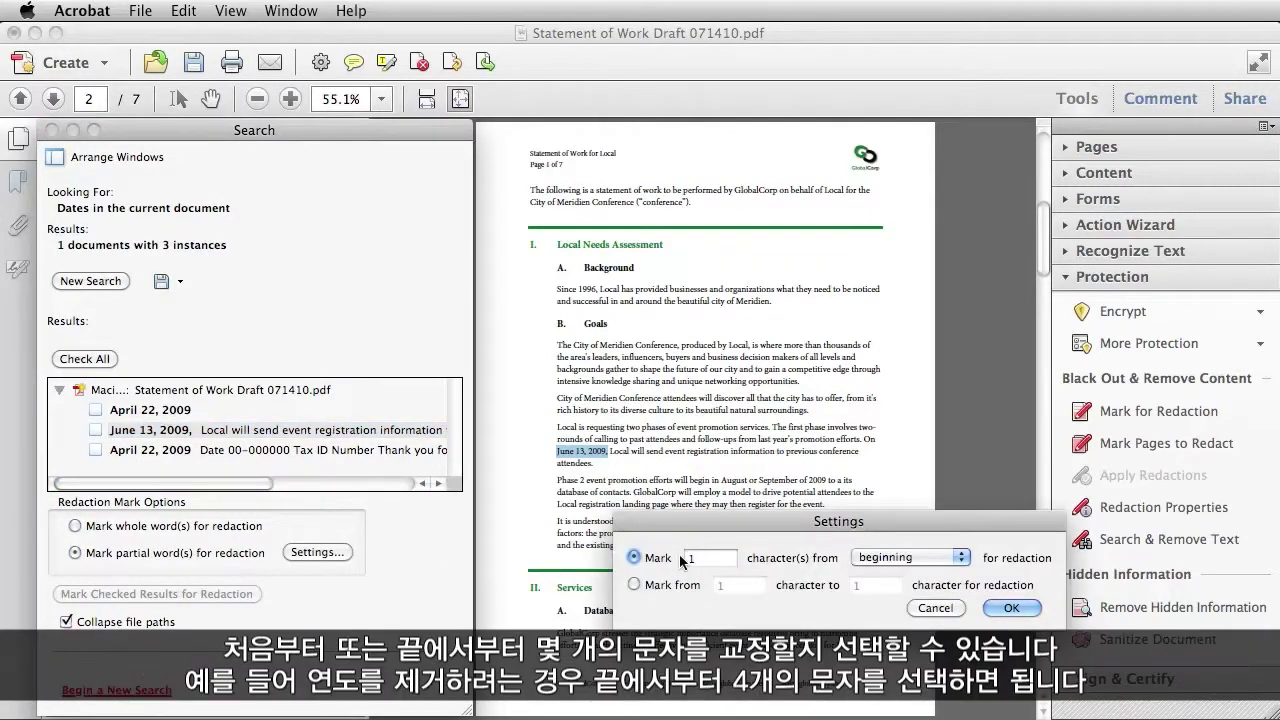
{"action": "left_click", "coordinate": [963, 559]}
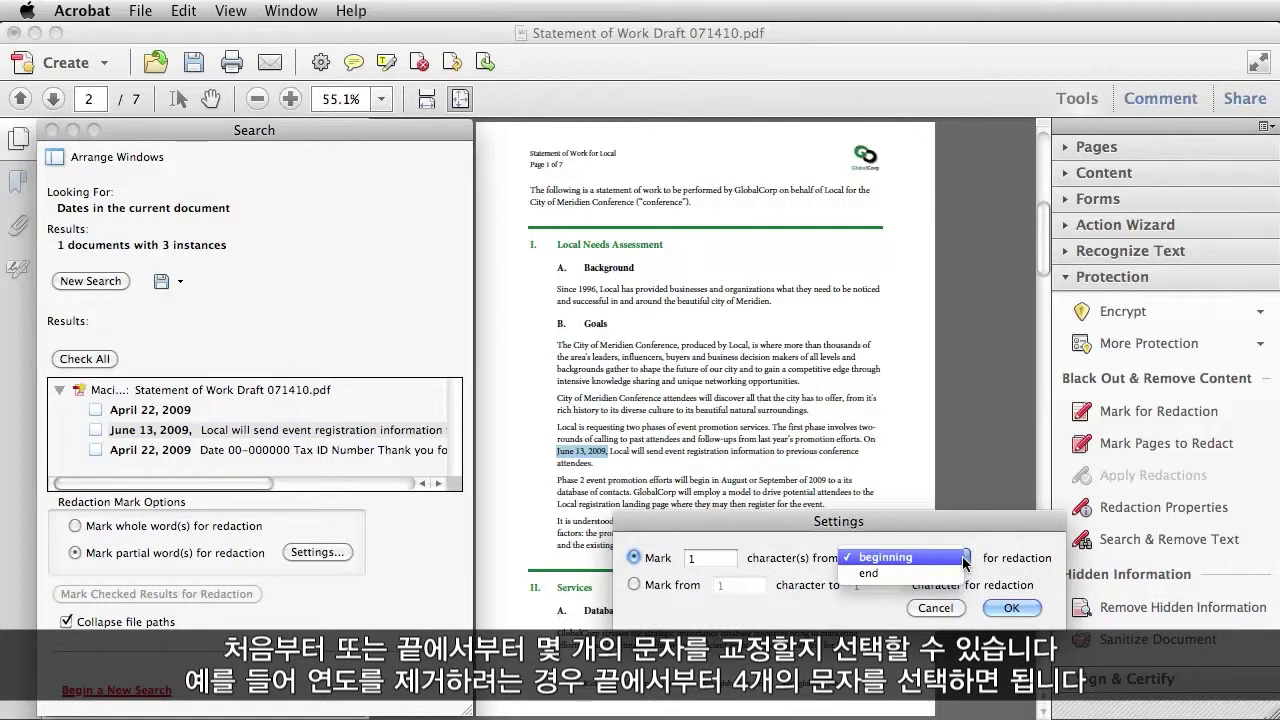
{"action": "left_click", "coordinate": [933, 609]}
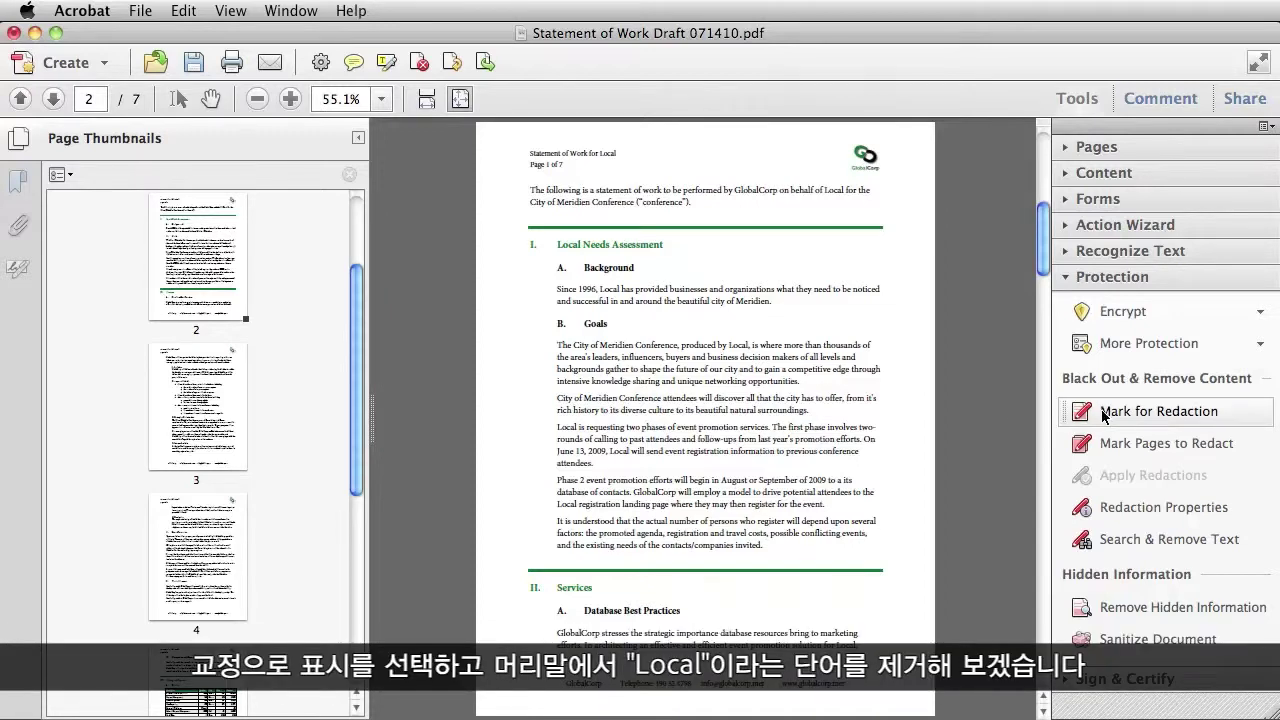
Step: Mark the word "Local" in the page 2 header for redaction and repeat the mark across all pages
{"action": "double_click", "coordinate": [607, 153]}
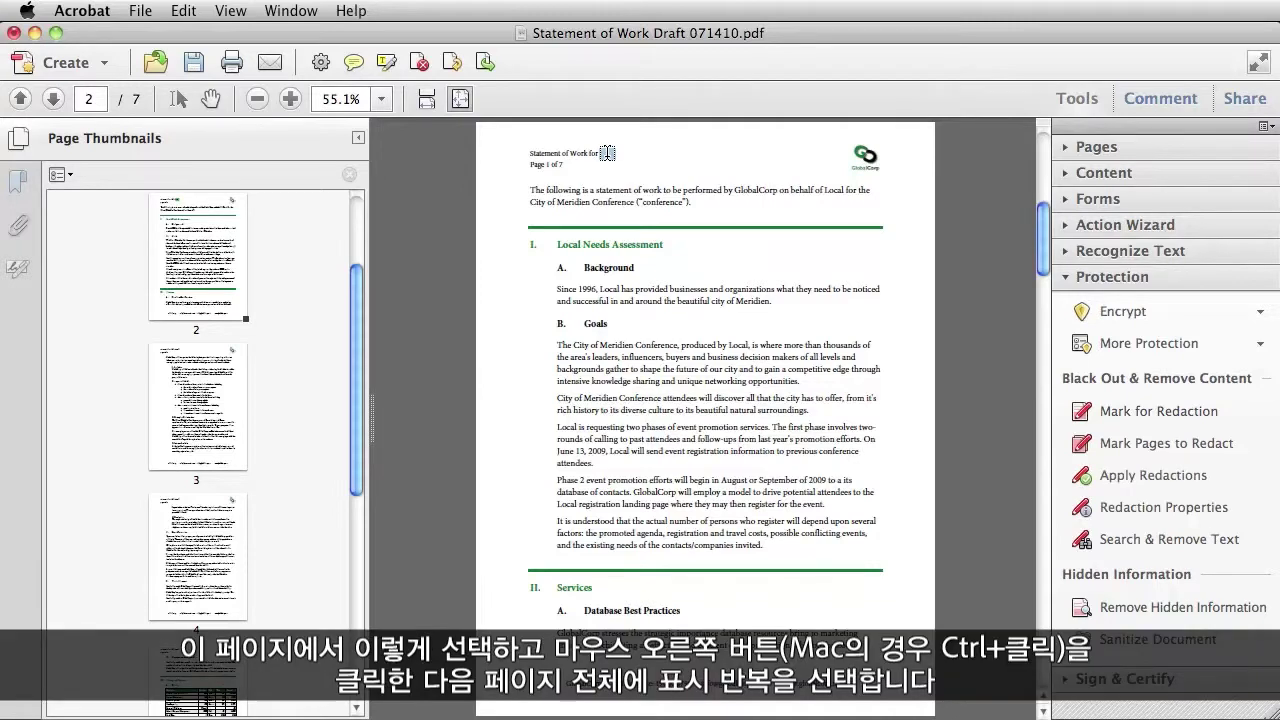
{"action": "right_click", "coordinate": [607, 156]}
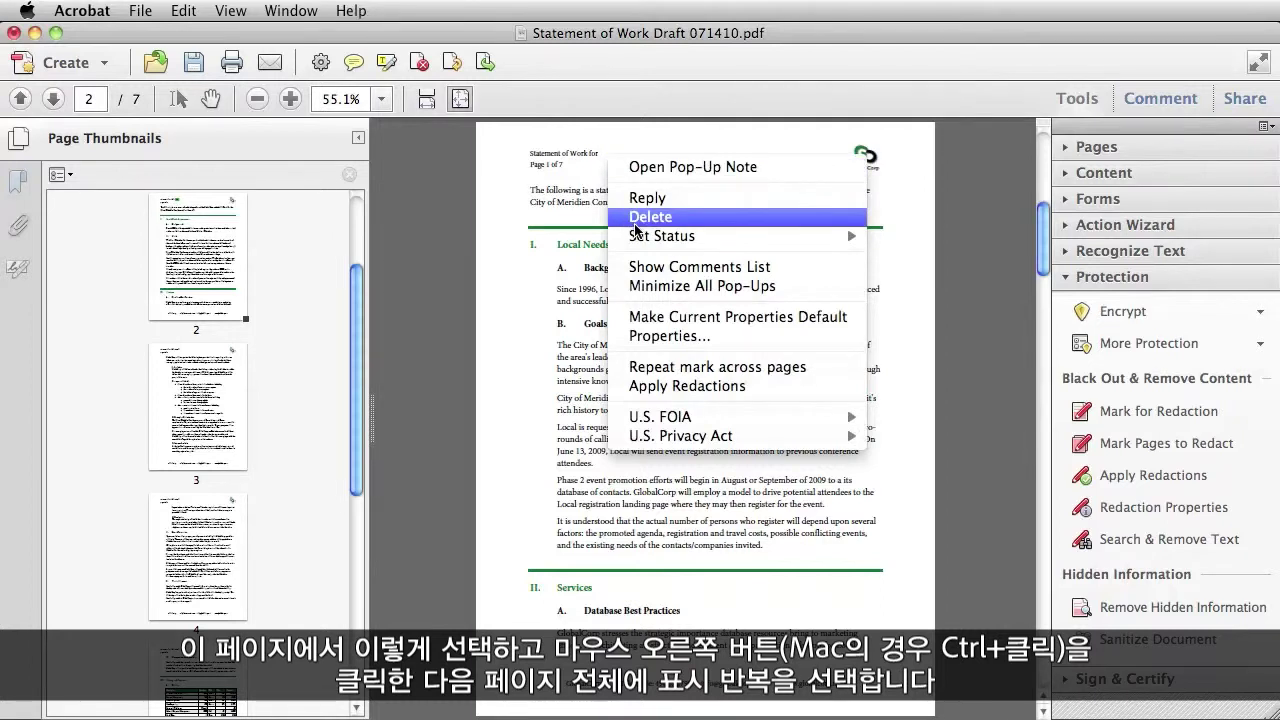
{"action": "left_click", "coordinate": [657, 370]}
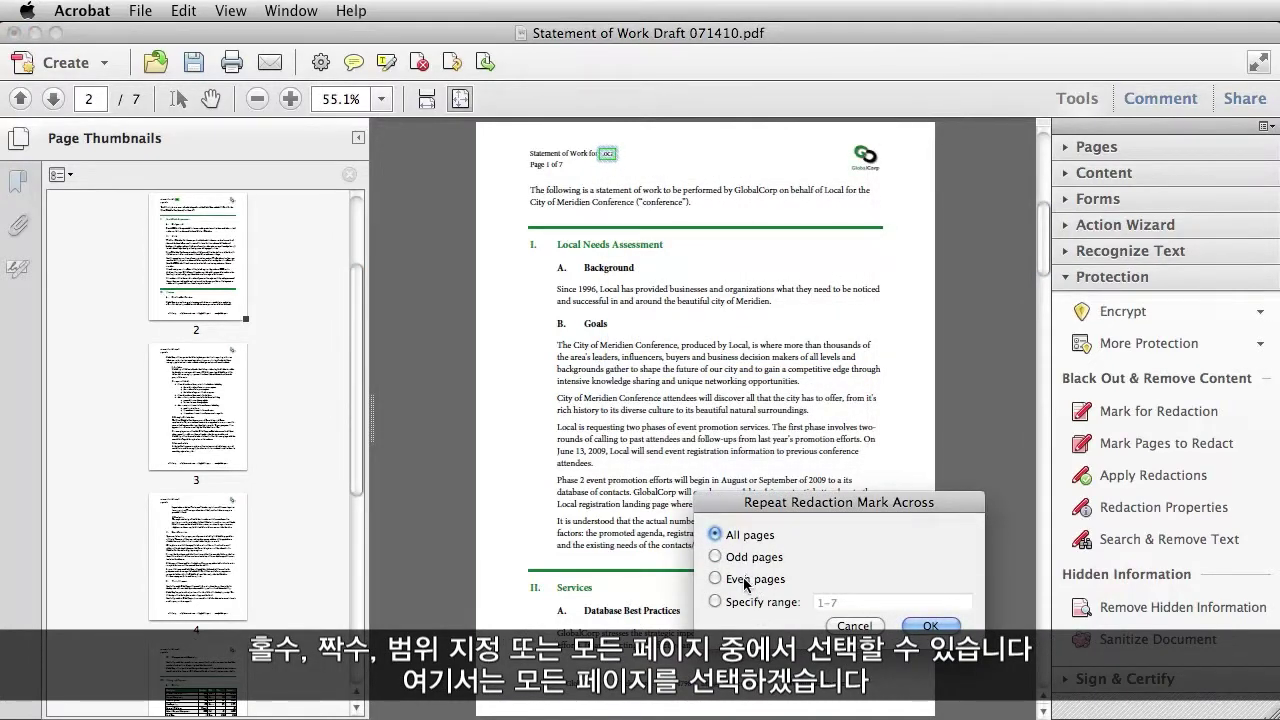
{"action": "left_click", "coordinate": [931, 625]}
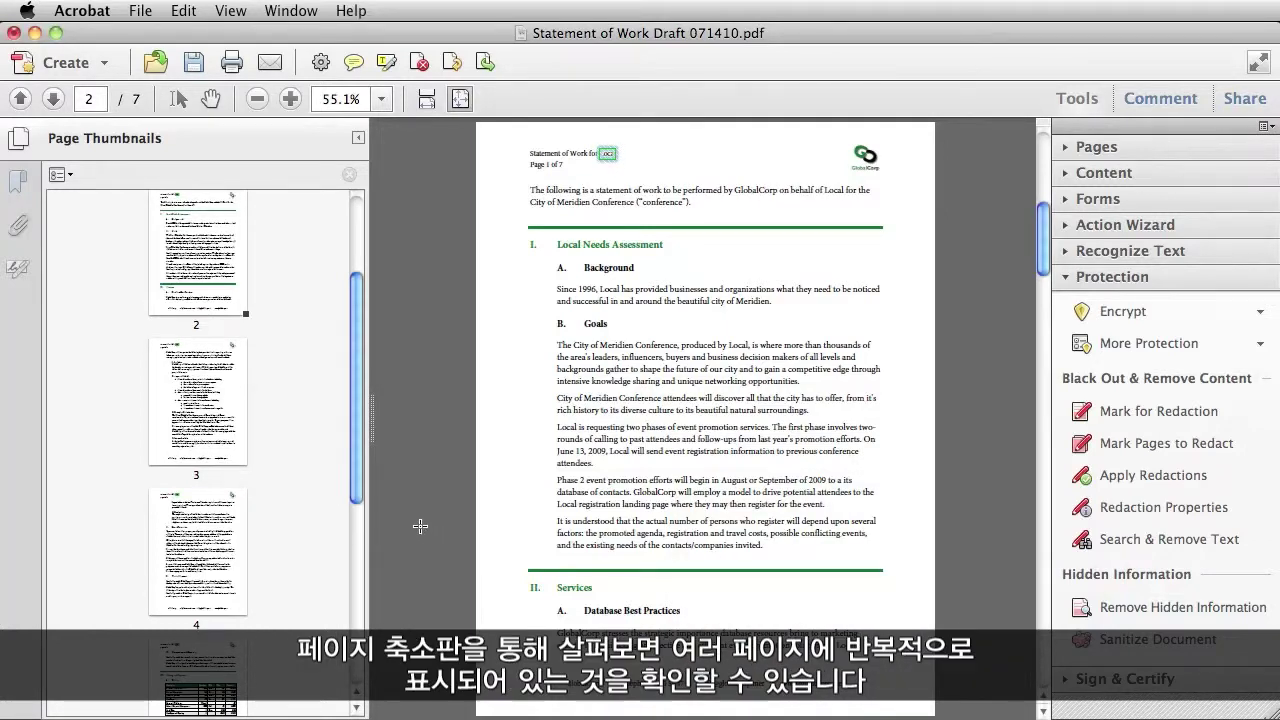
Step: Check the header redaction mark on page 3, page 4 and the page after it
{"action": "left_click", "coordinate": [207, 408]}
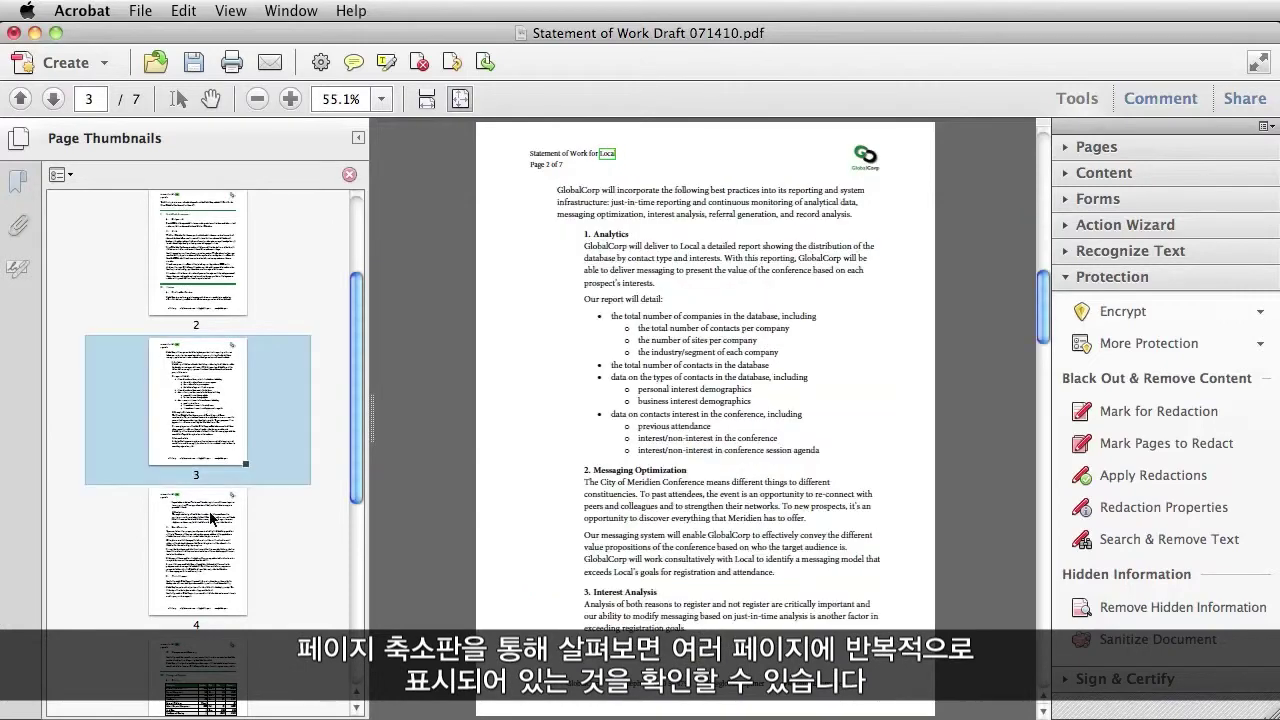
{"action": "left_click", "coordinate": [208, 558]}
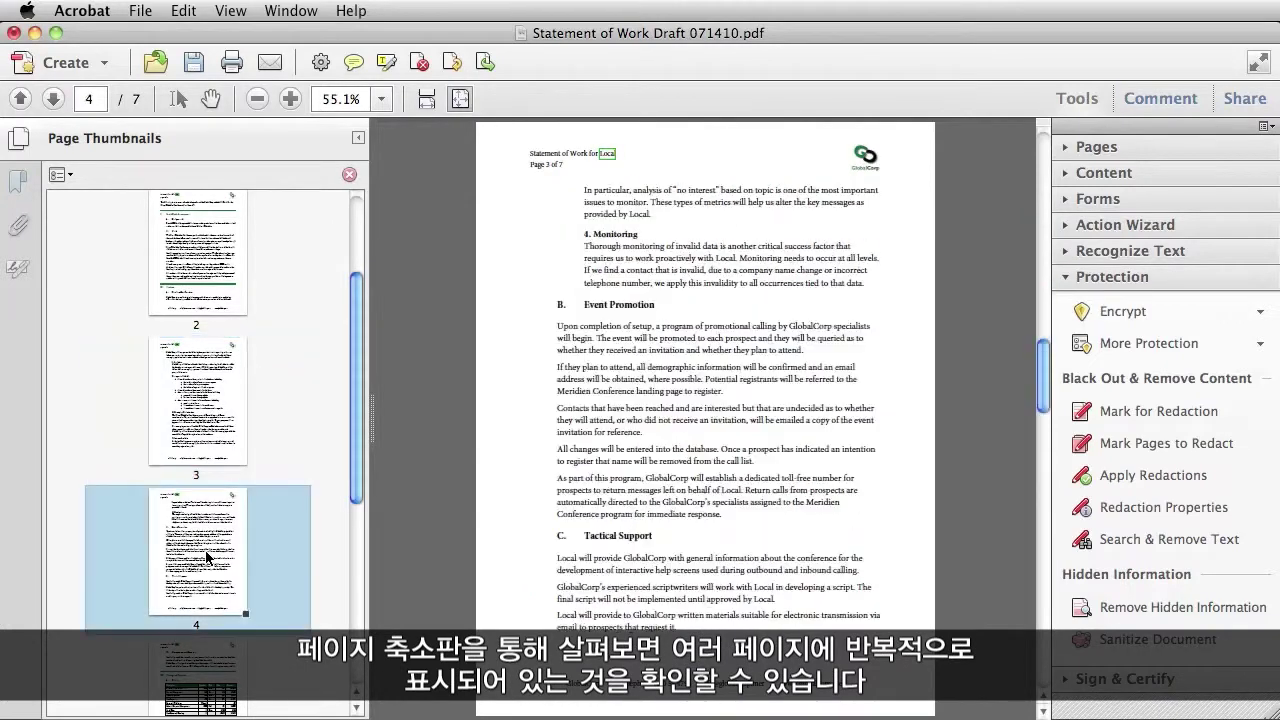
{"action": "left_click", "coordinate": [203, 668]}
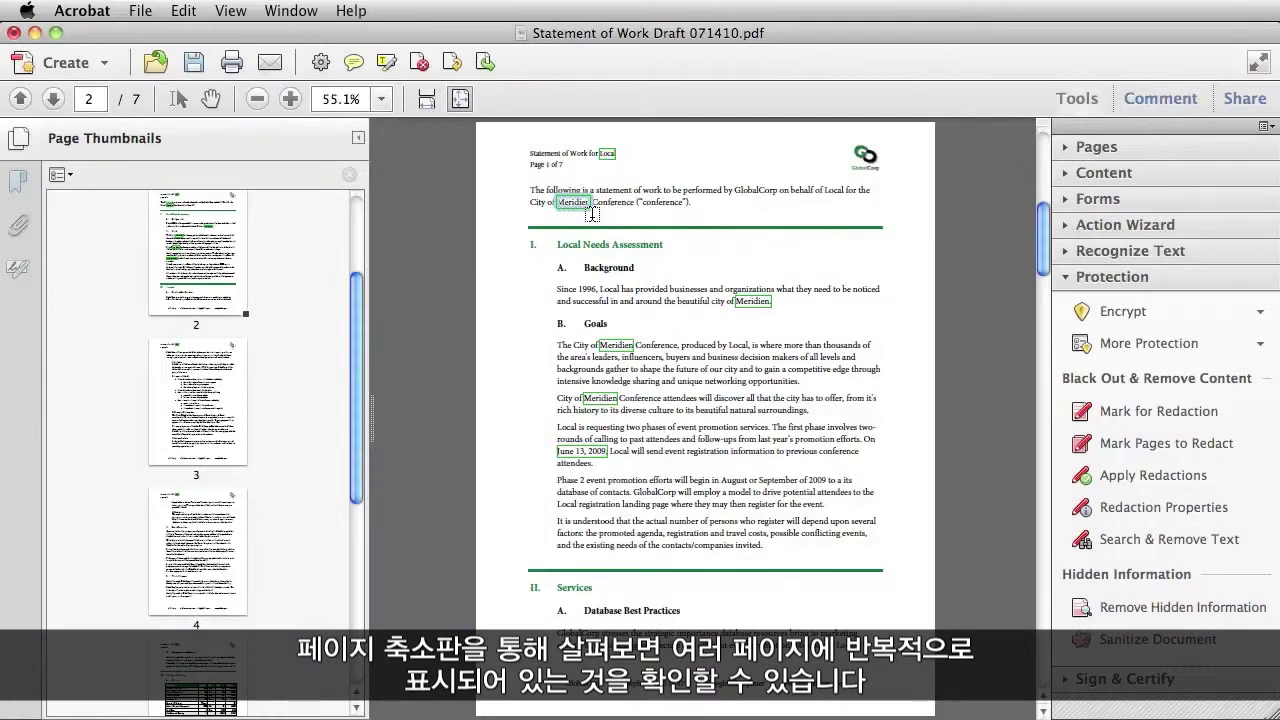
Step: Assign the U.S. FOIA code (b) (1) (A) and the U.S. Privacy Act code (d)(5) to the "Meridien" mark in page 2's intro paragraph
{"action": "right_click", "coordinate": [582, 203]}
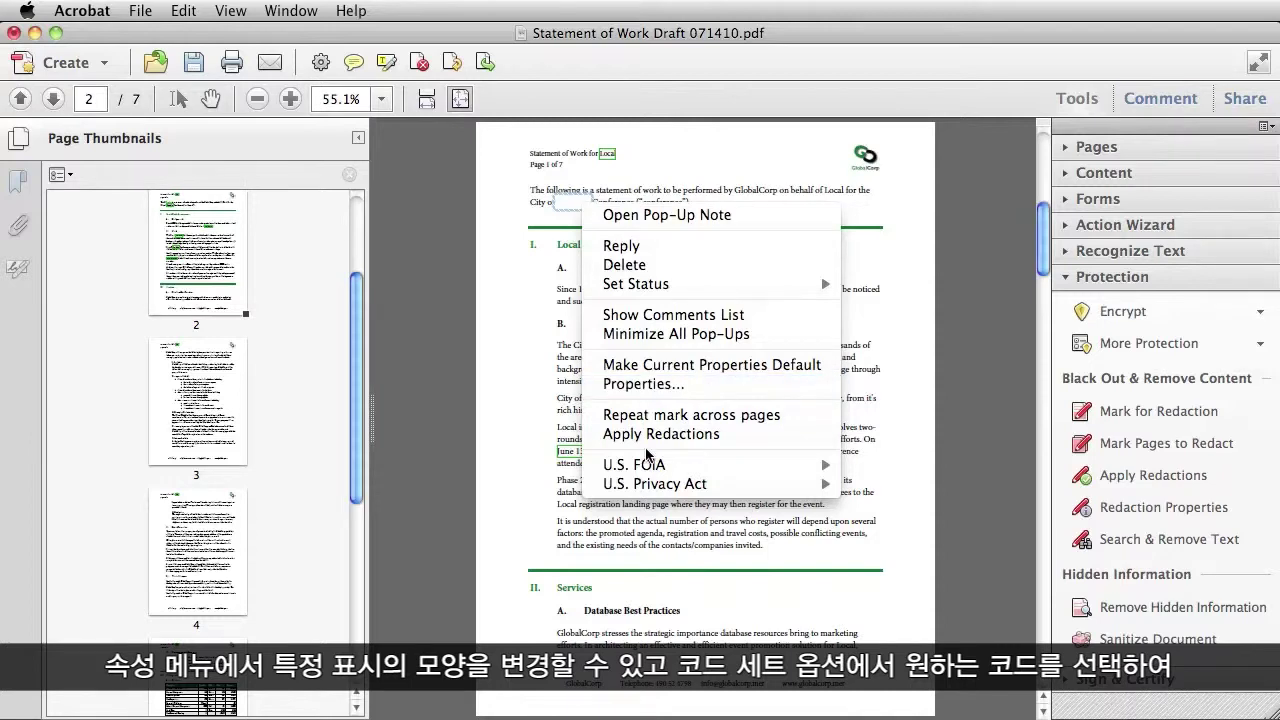
{"action": "mouse_move", "coordinate": [648, 466]}
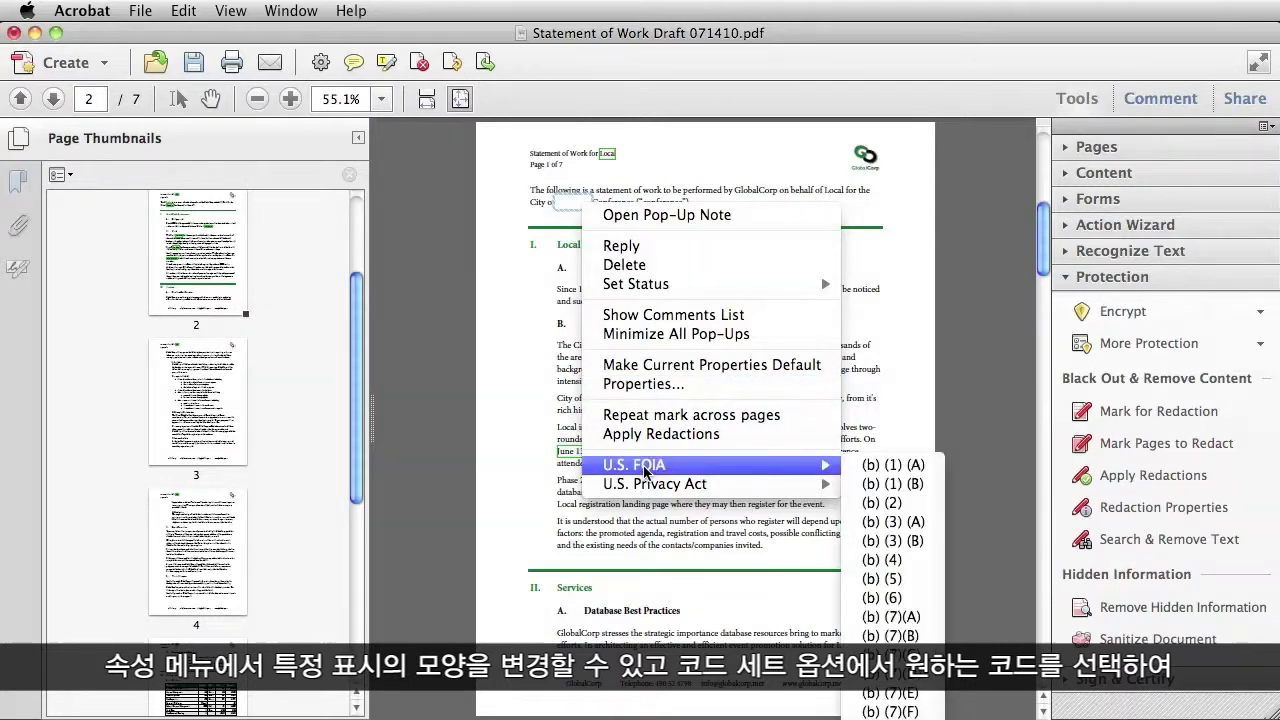
{"action": "left_click", "coordinate": [890, 468]}
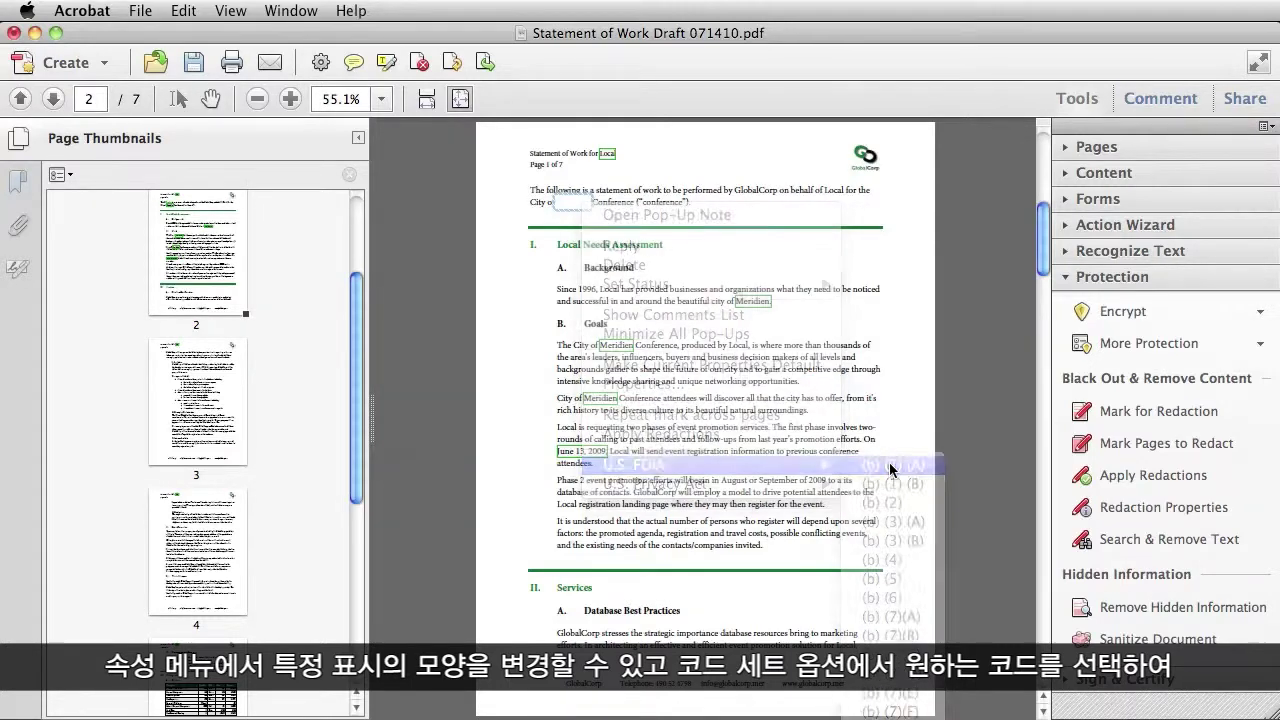
{"action": "right_click", "coordinate": [565, 203]}
{"action": "mouse_move", "coordinate": [622, 486]}
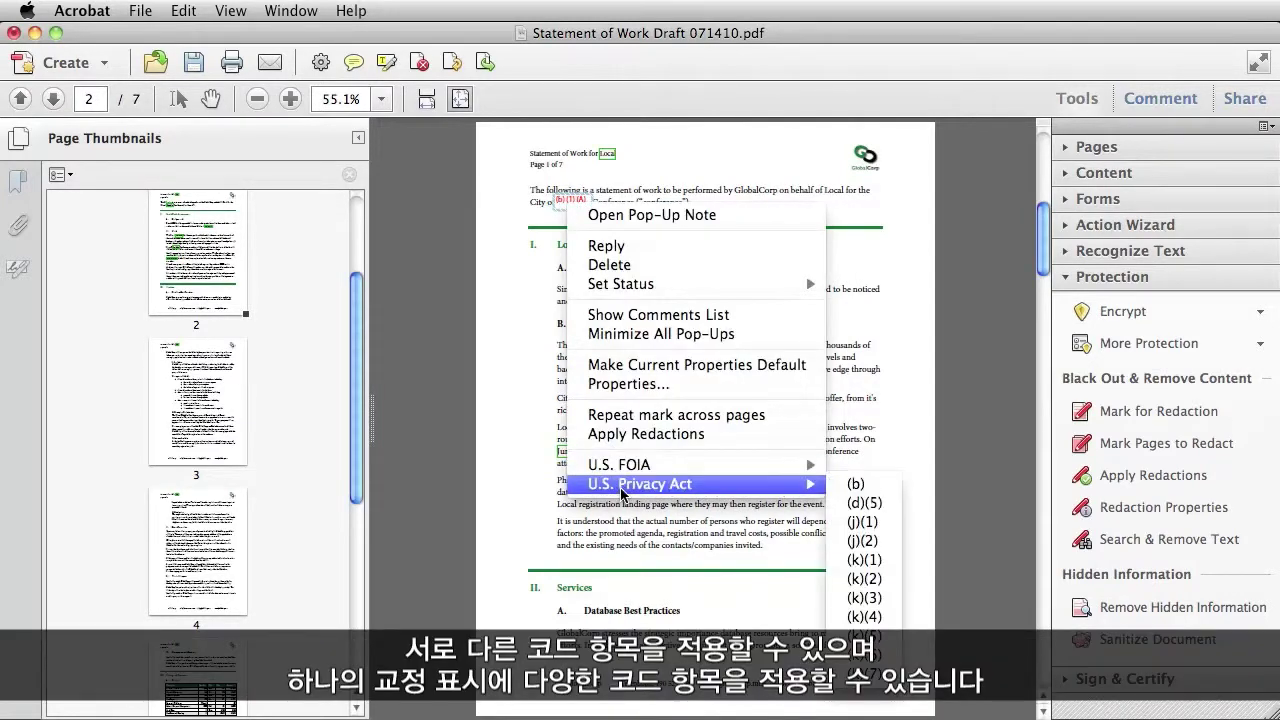
{"action": "left_click", "coordinate": [866, 503]}
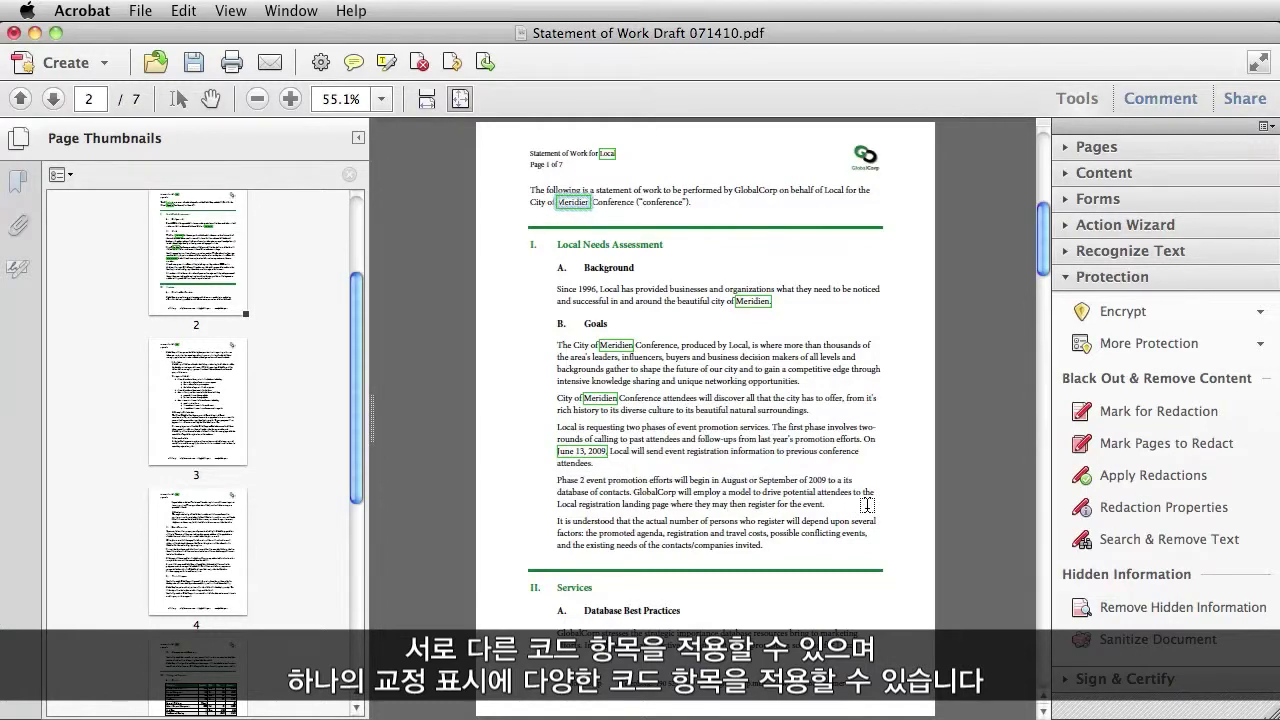
Step: Remove the U.S. FOIA code (b) (1) (A) from the "Meridien" mark in the intro paragraph
{"action": "right_click", "coordinate": [567, 209]}
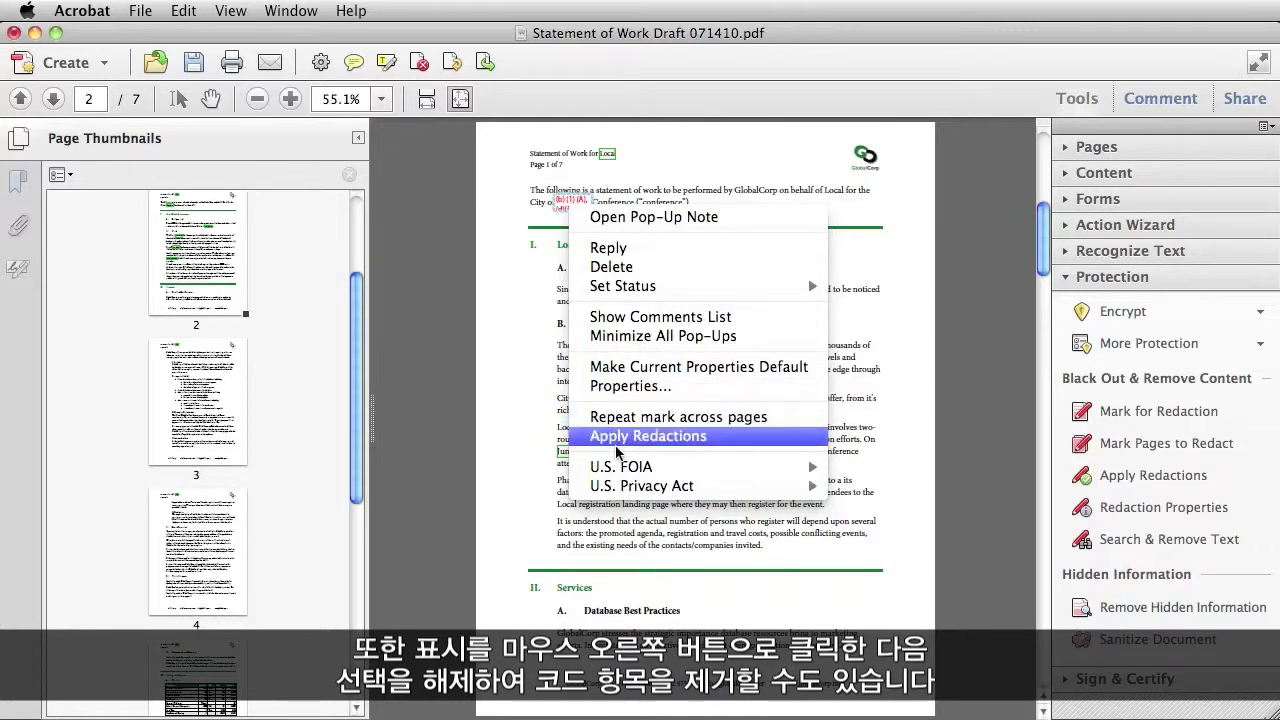
{"action": "mouse_move", "coordinate": [629, 470]}
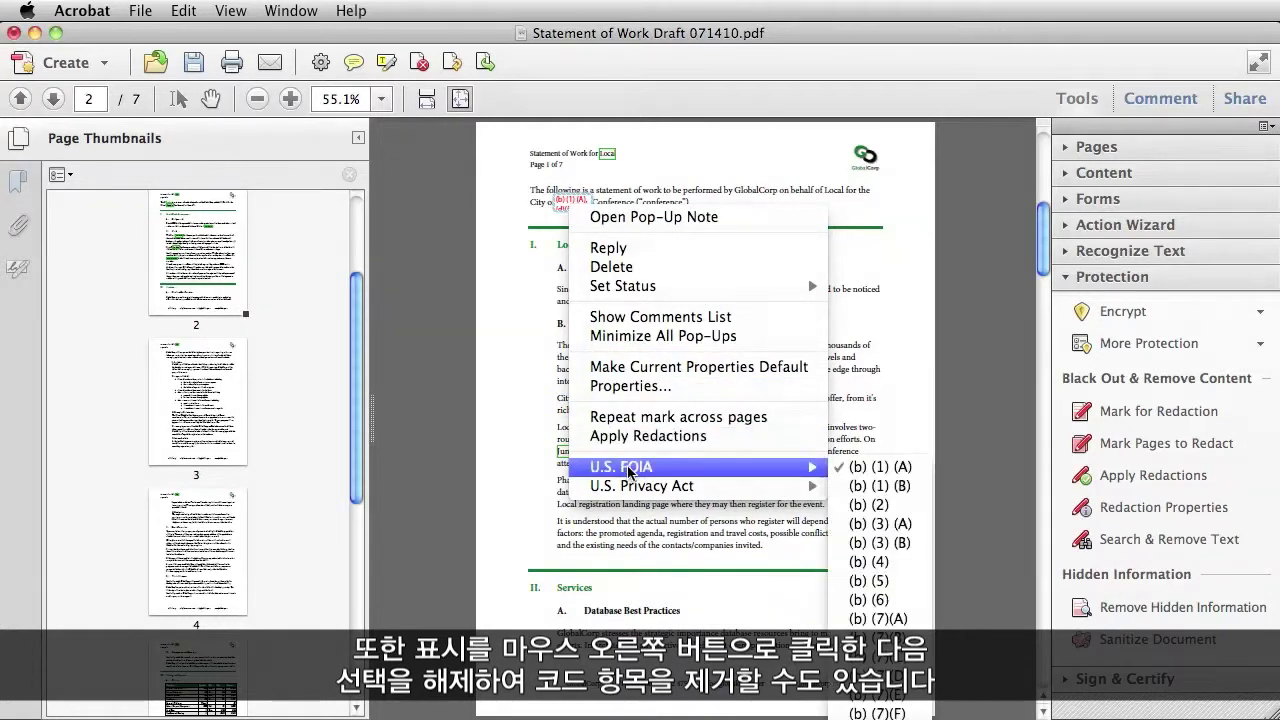
{"action": "left_click", "coordinate": [866, 467]}
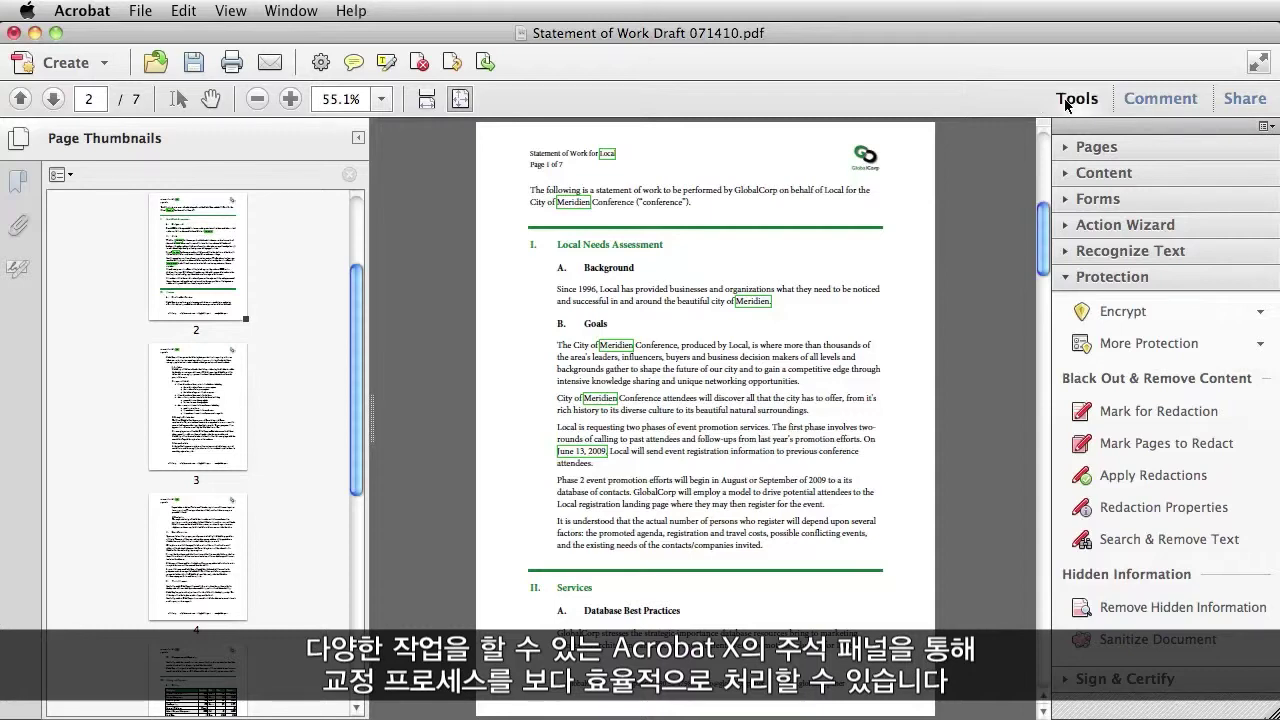
Step: Open the document's comments list and look over its first redaction mark entries
{"action": "left_click", "coordinate": [1141, 102]}
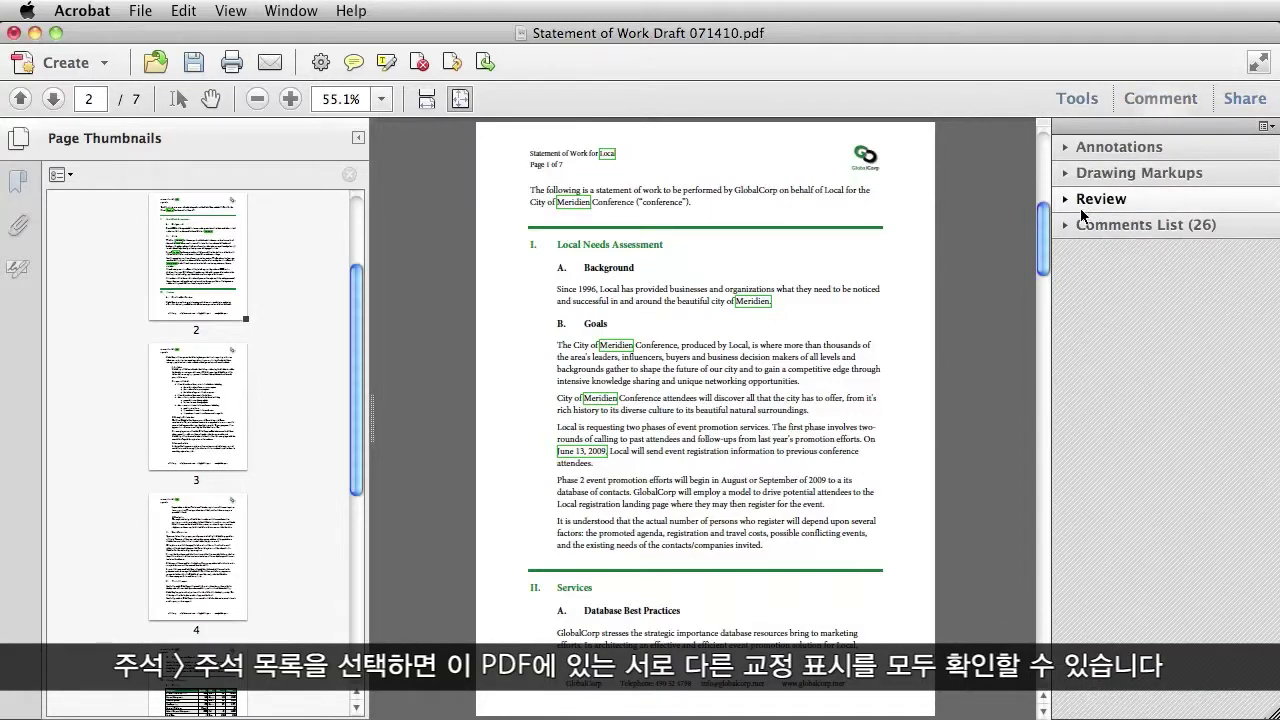
{"action": "left_click", "coordinate": [1108, 228]}
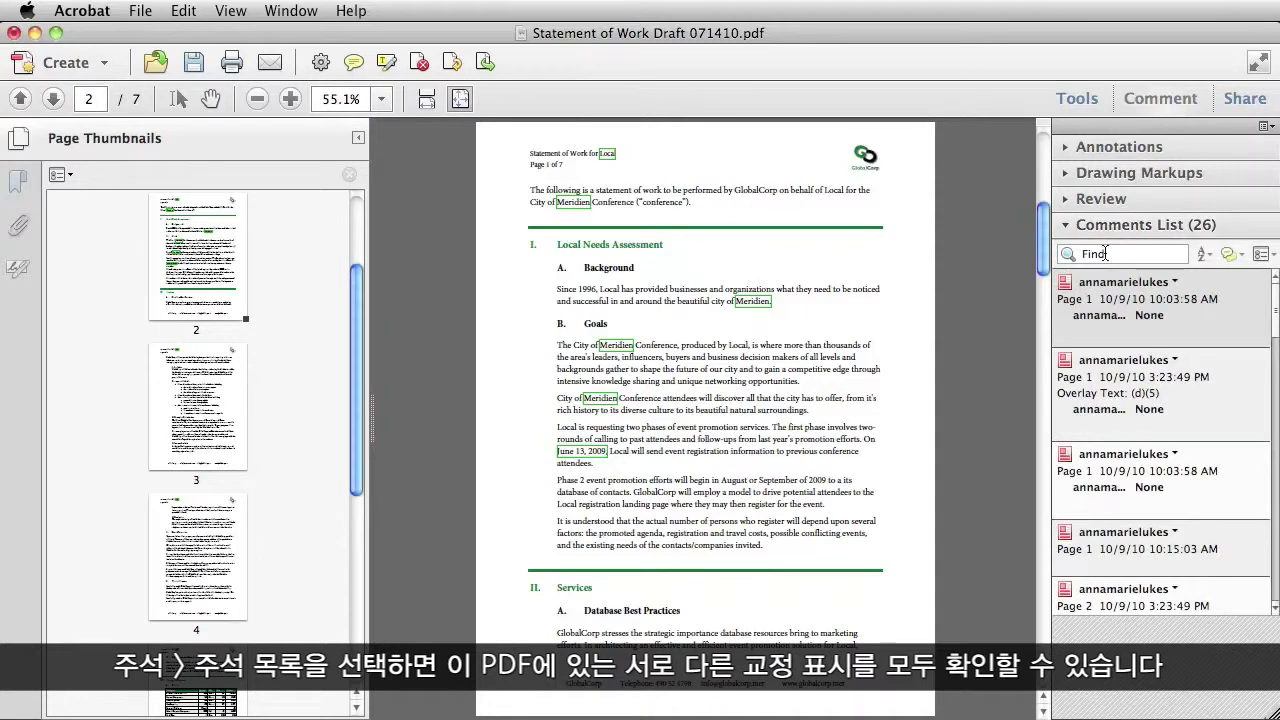
{"action": "left_click", "coordinate": [1130, 385]}
{"action": "left_click", "coordinate": [1126, 328]}
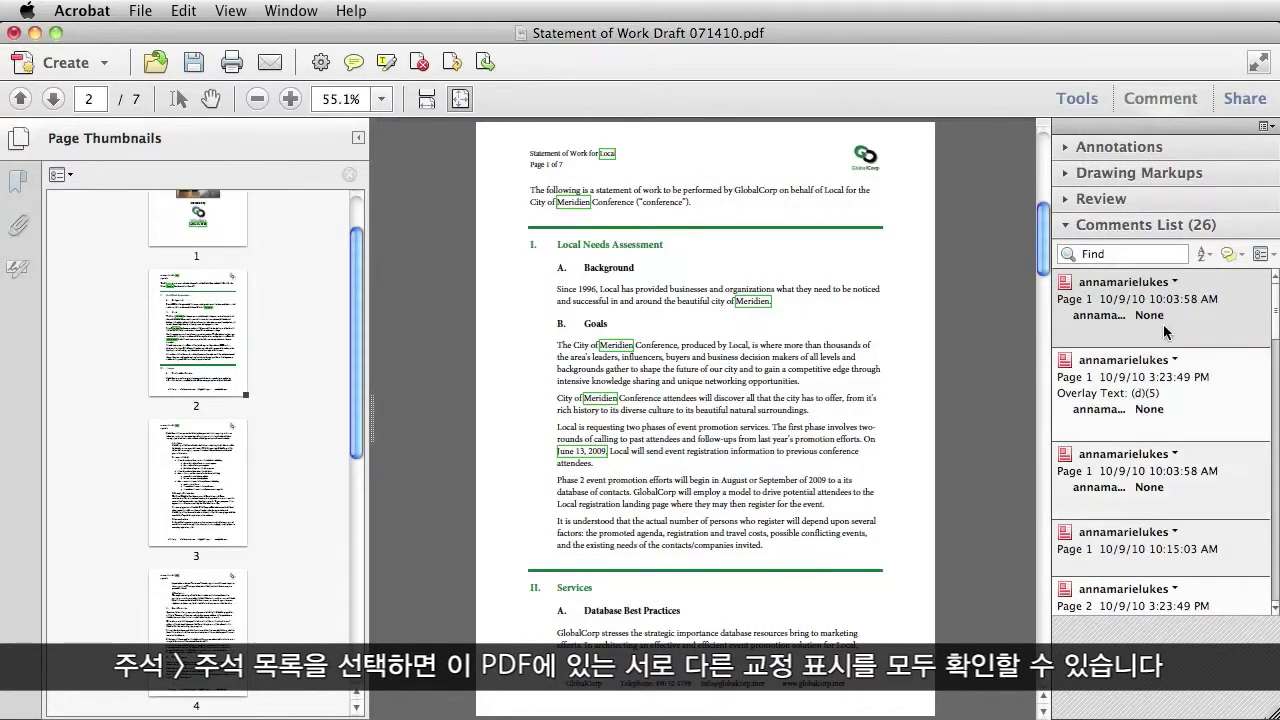
Step: Select the first, third and fourth page 1 redaction marks in the comments list together and open their shared options
{"action": "left_click", "coordinate": [1163, 324]}
{"action": "left_click", "coordinate": [1160, 483], "text": "super"}
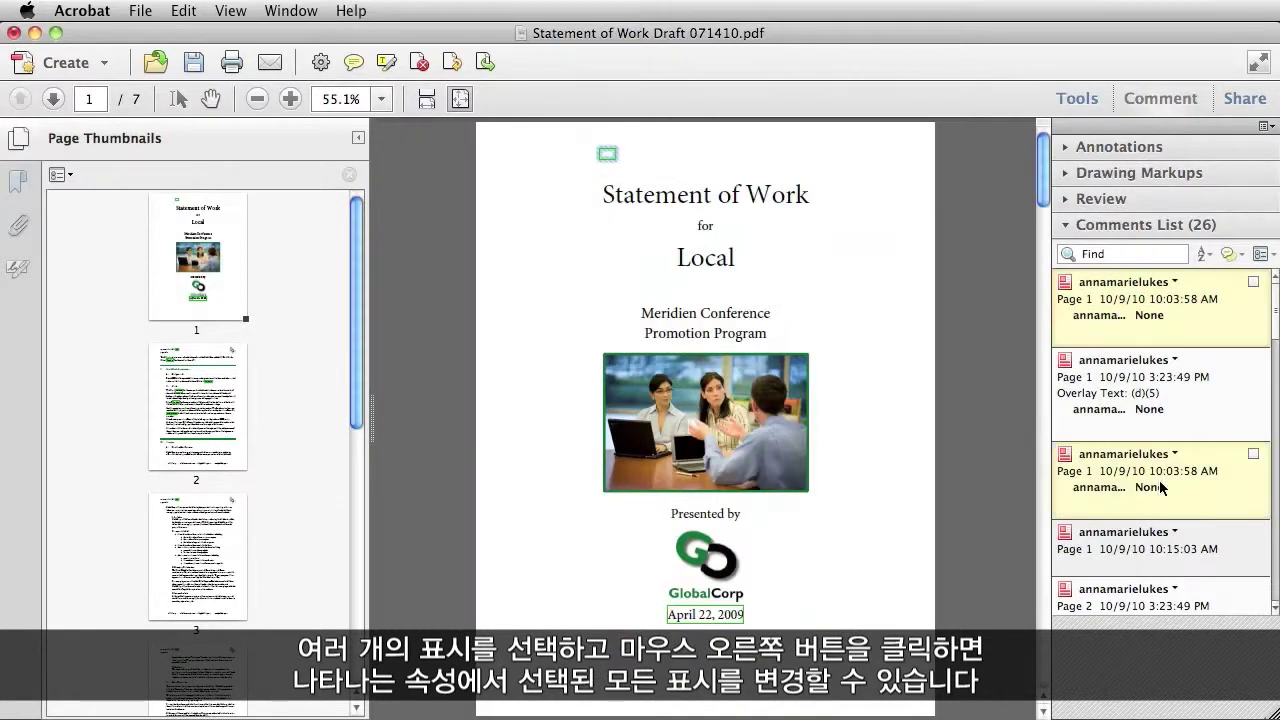
{"action": "left_click", "coordinate": [1165, 560], "text": "super"}
{"action": "right_click", "coordinate": [1162, 493]}
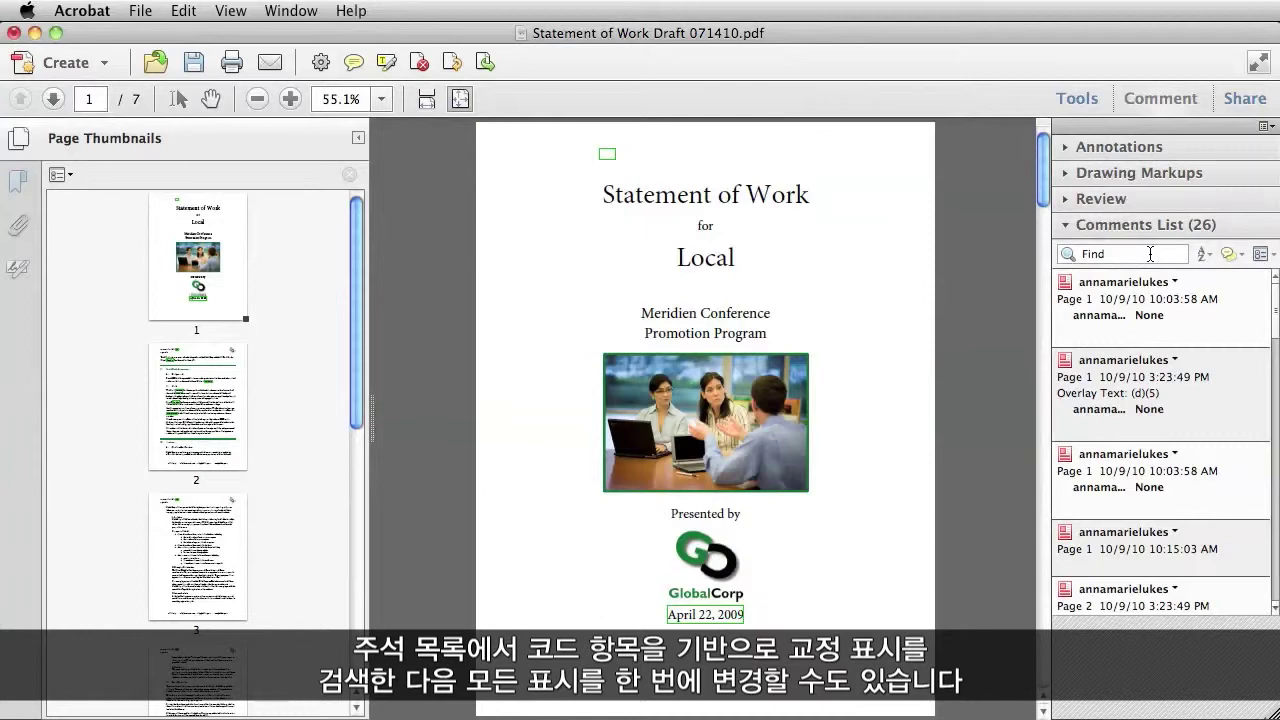
Step: Search the comments list for "d"
{"action": "left_click", "coordinate": [1148, 254]}
{"action": "type", "text": "d"}
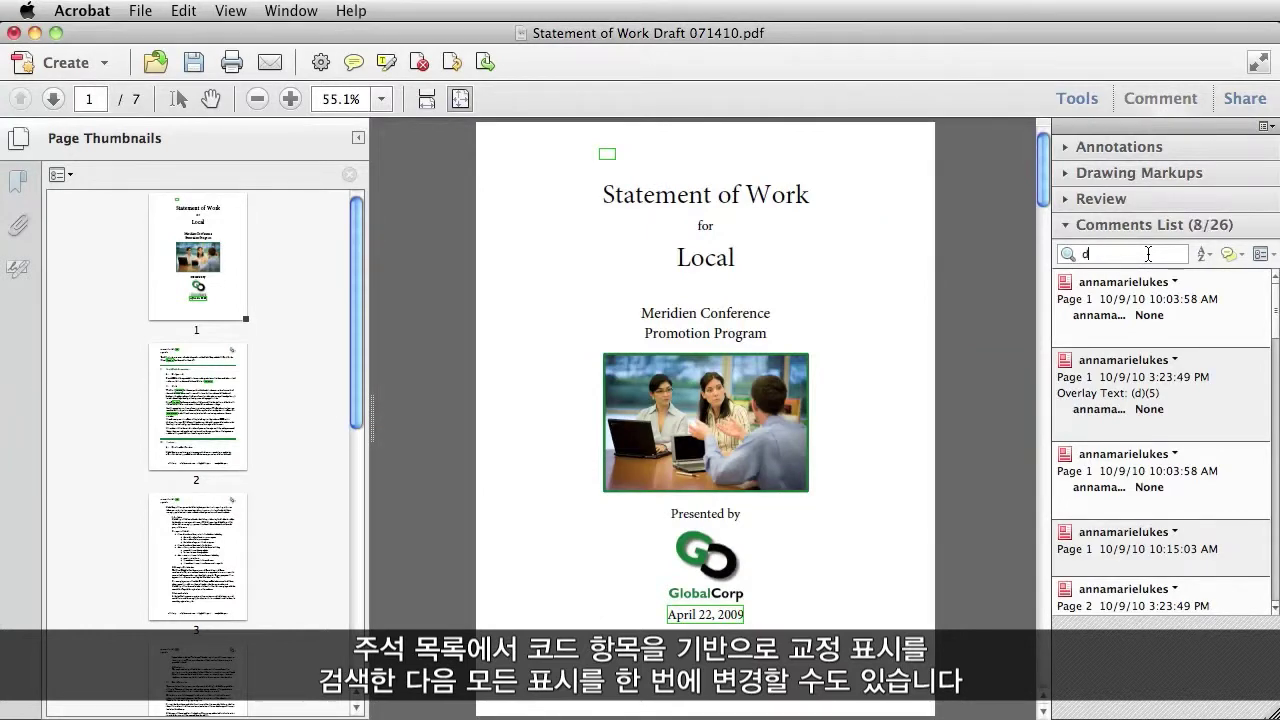